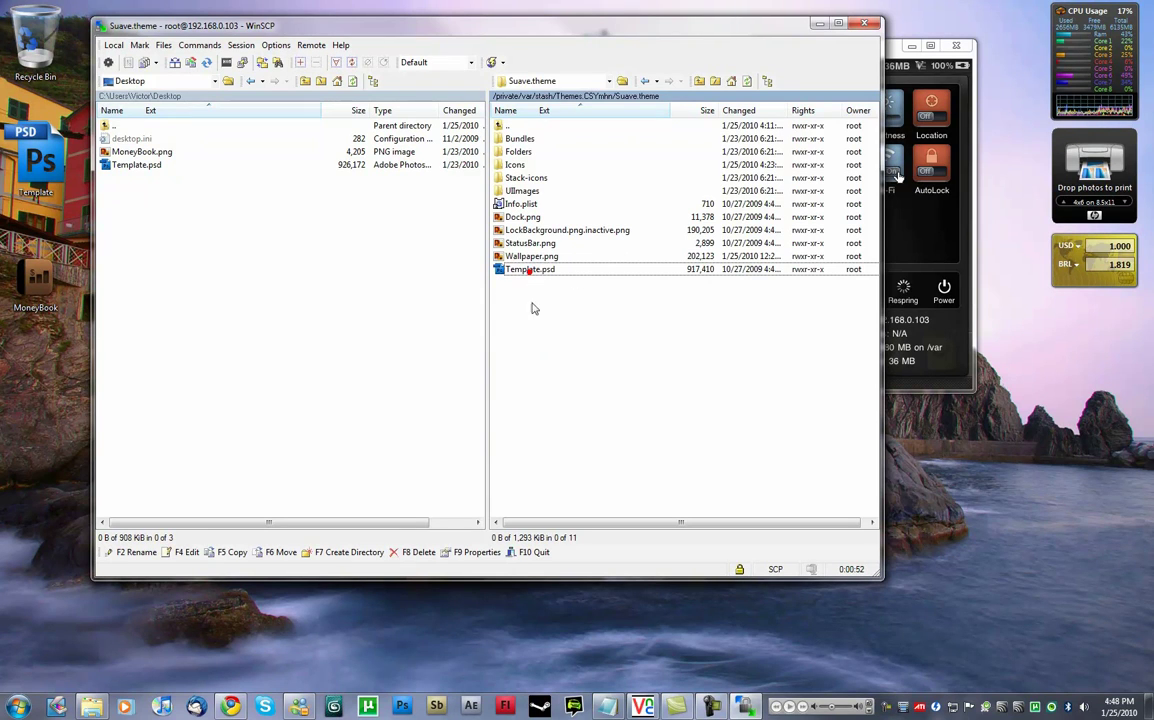
Step: Copy Template.psd from the Suave.theme folder to the local desktop, overwriting the existing file
{"action": "left_click_drag", "start_coordinate": [506, 31], "coordinate": [598, 47]}
{"action": "double_click", "coordinate": [622, 276]}
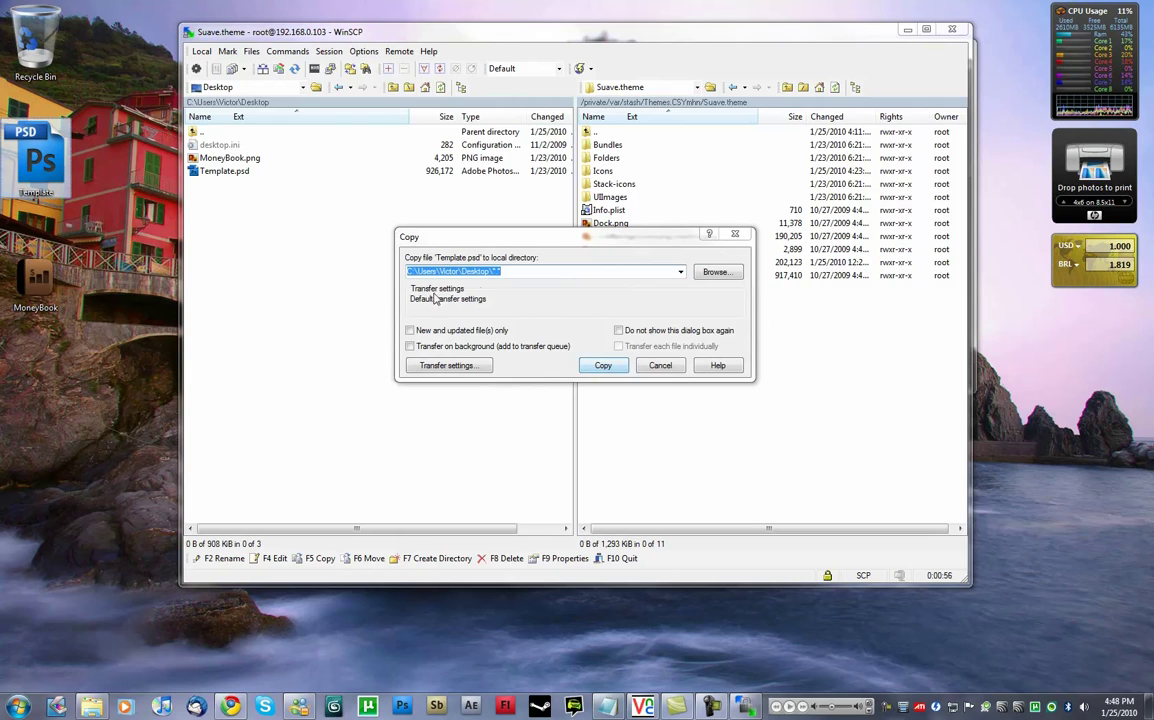
{"action": "left_click", "coordinate": [600, 365]}
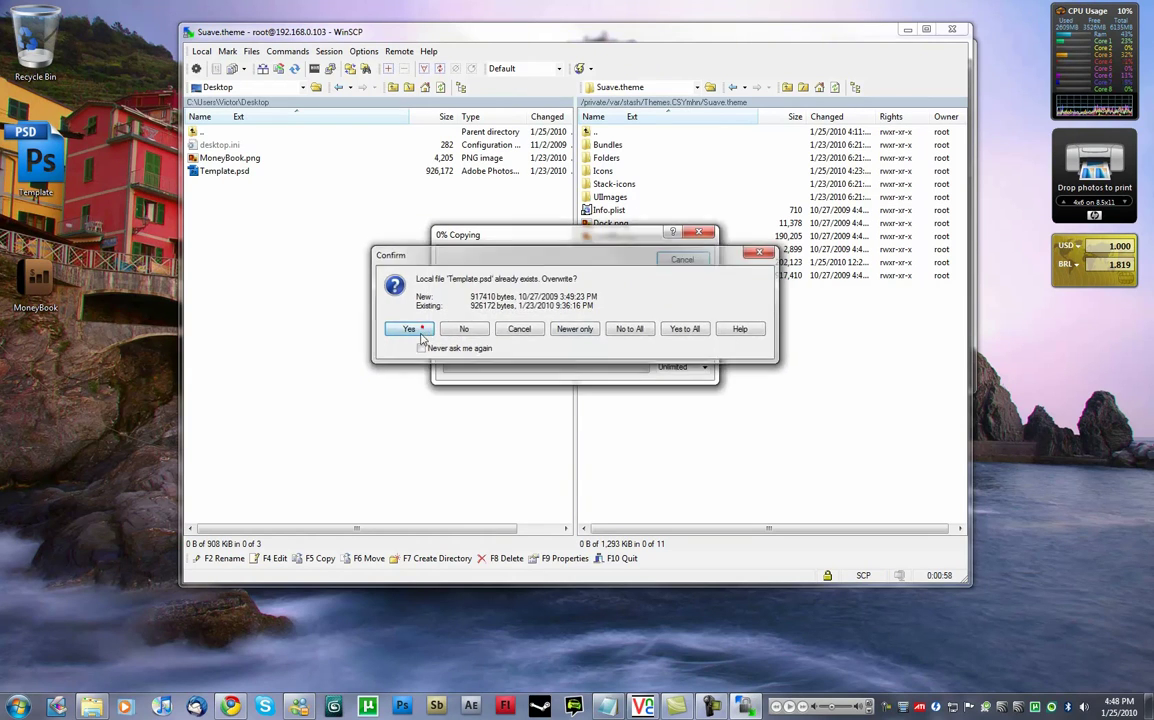
{"action": "left_click", "coordinate": [392, 330]}
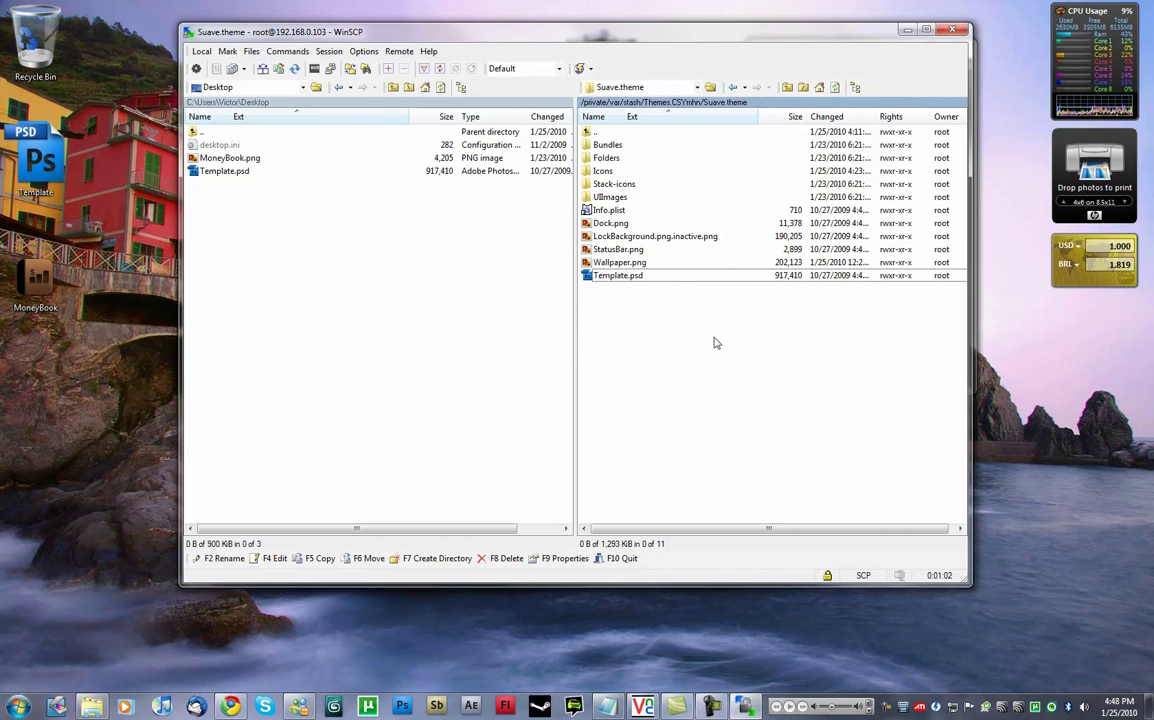
Step: Upload MoneyBook.png from the desktop into the Icons folder of Suave.theme, check for it there, and return to the theme folder
{"action": "double_click", "coordinate": [598, 172]}
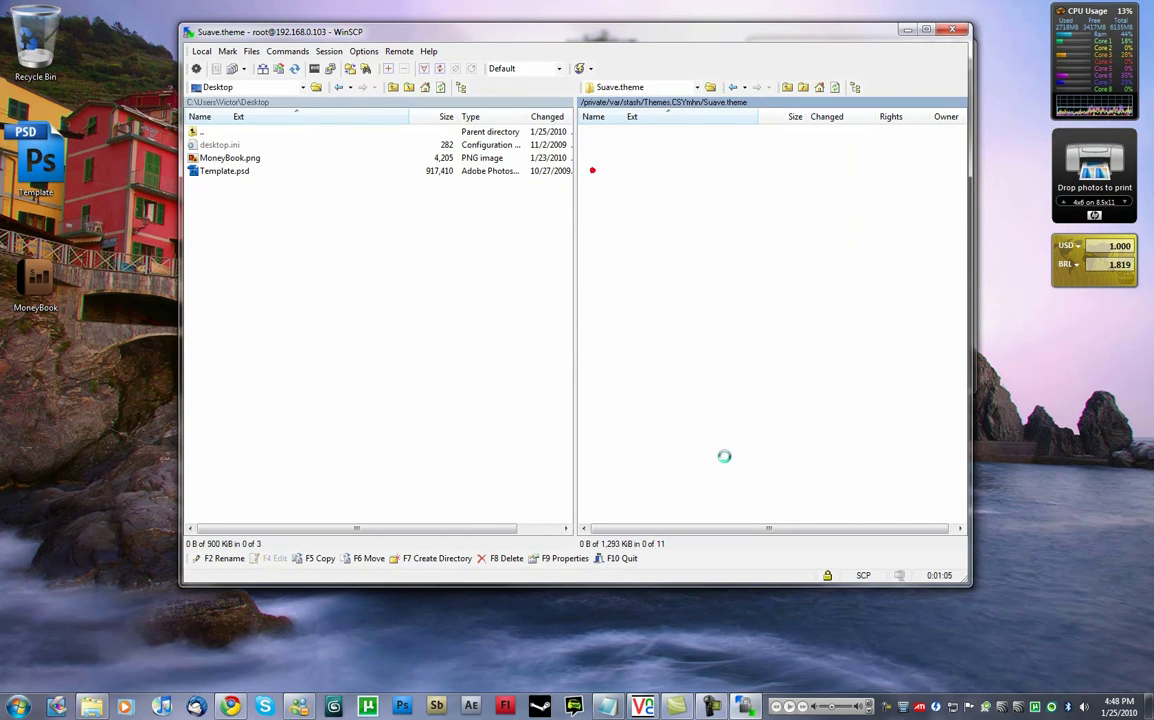
{"action": "double_click", "coordinate": [42, 270]}
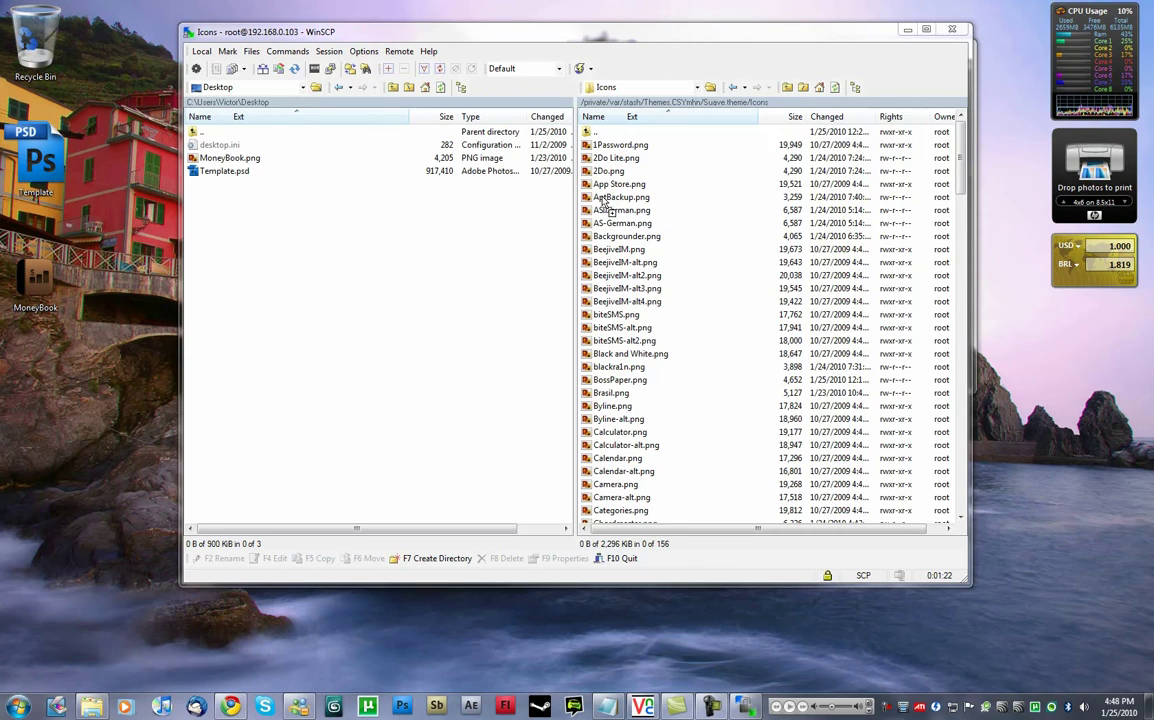
{"action": "left_click_drag", "start_coordinate": [603, 203], "coordinate": [603, 203]}
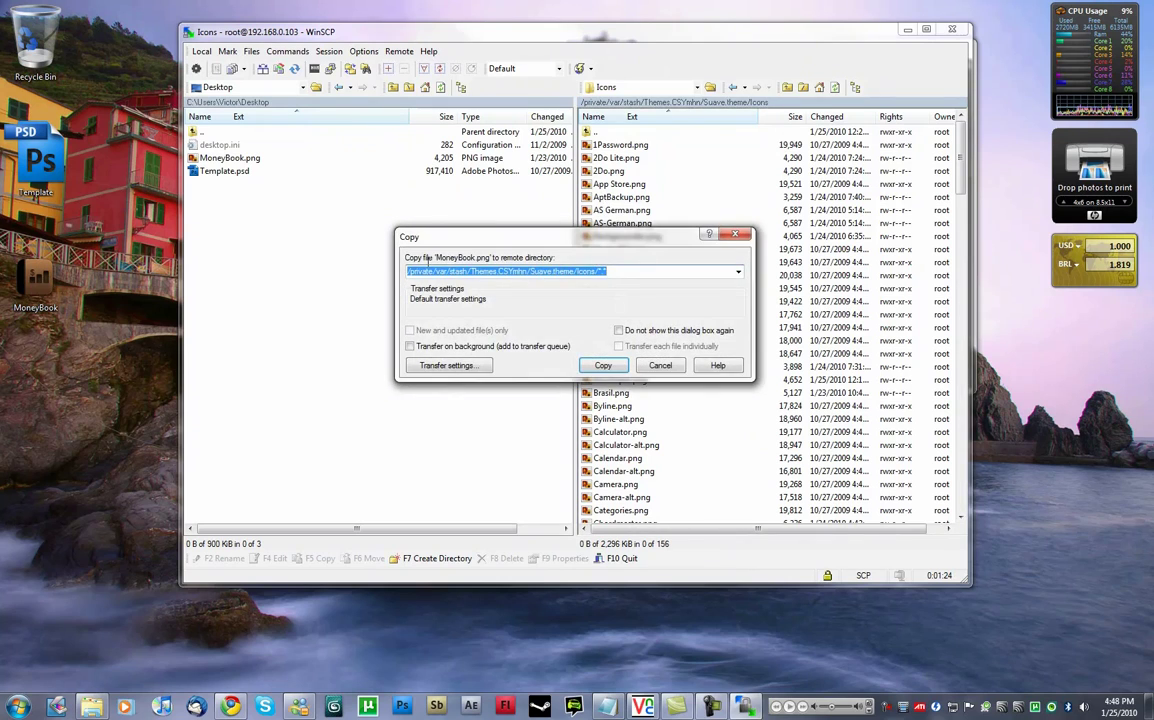
{"action": "left_click", "coordinate": [508, 342]}
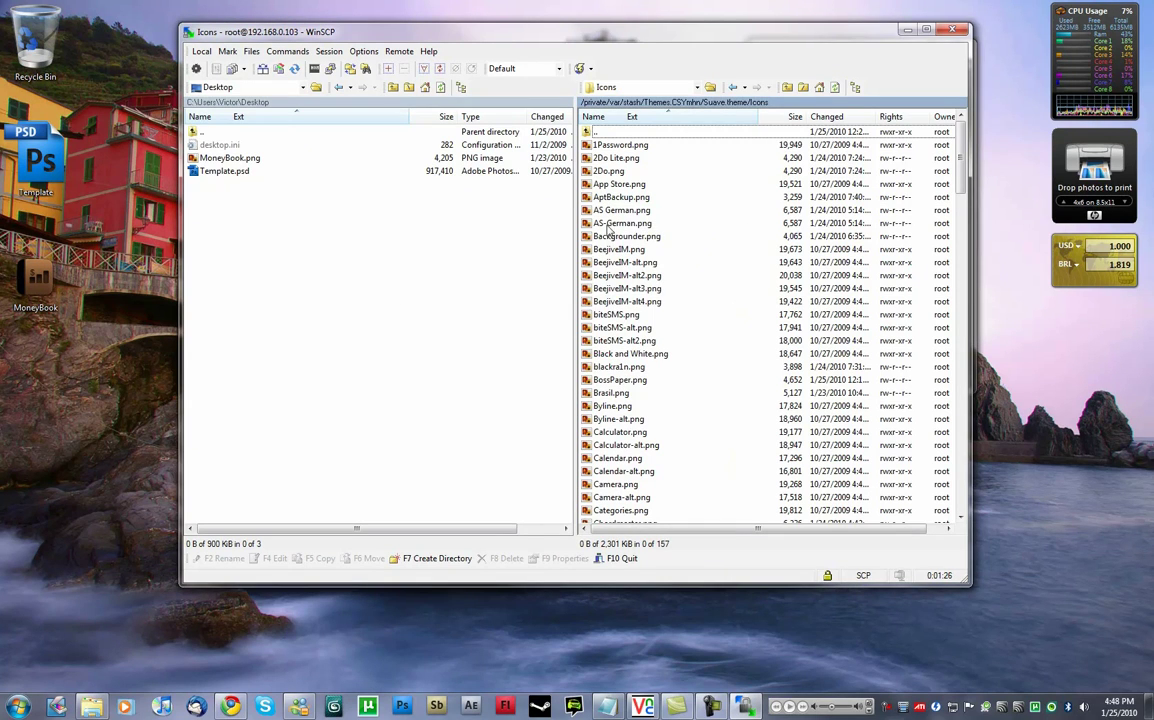
{"action": "scroll", "coordinate": [608, 210], "scroll_direction": "down", "scroll_amount": 2}
{"action": "scroll", "coordinate": [611, 198], "scroll_direction": "down", "scroll_amount": 15}
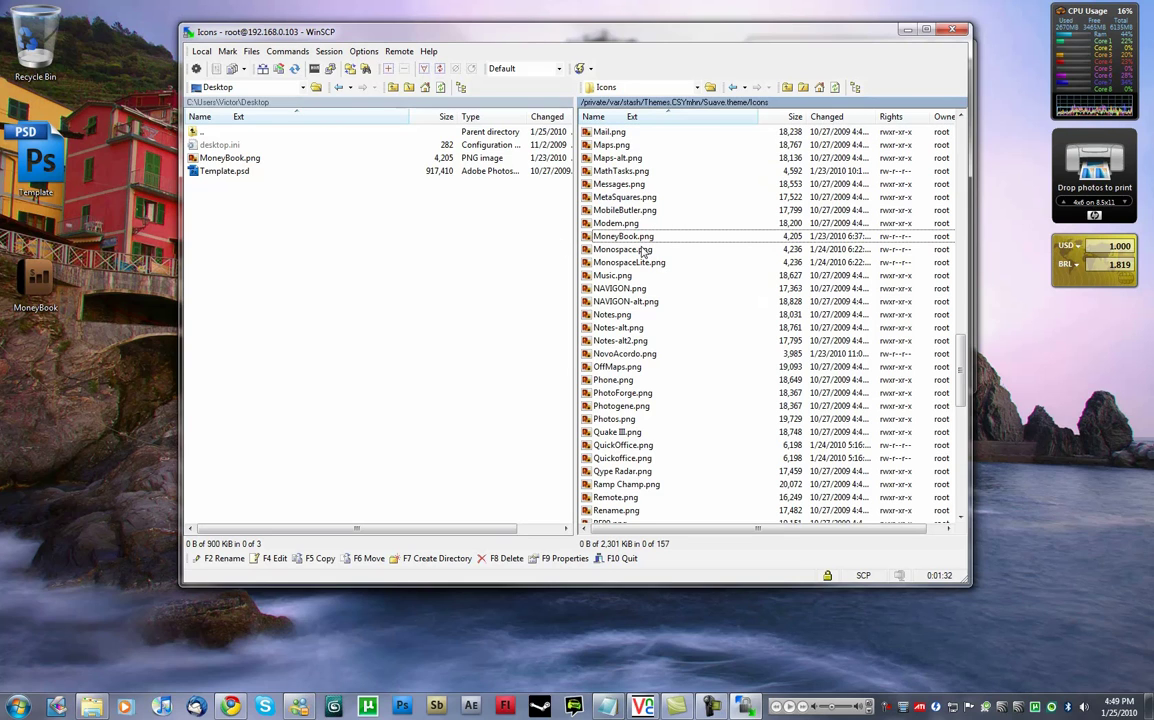
{"action": "scroll", "coordinate": [630, 230], "scroll_direction": "up", "scroll_amount": 15}
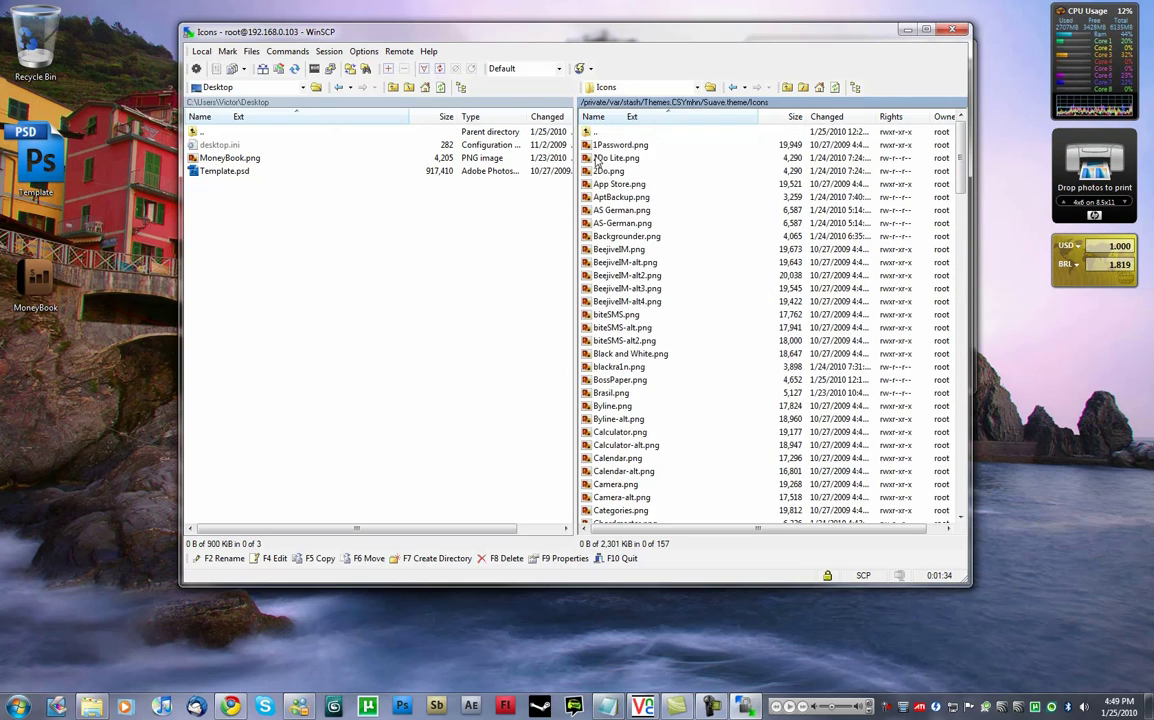
{"action": "double_click", "coordinate": [596, 131]}
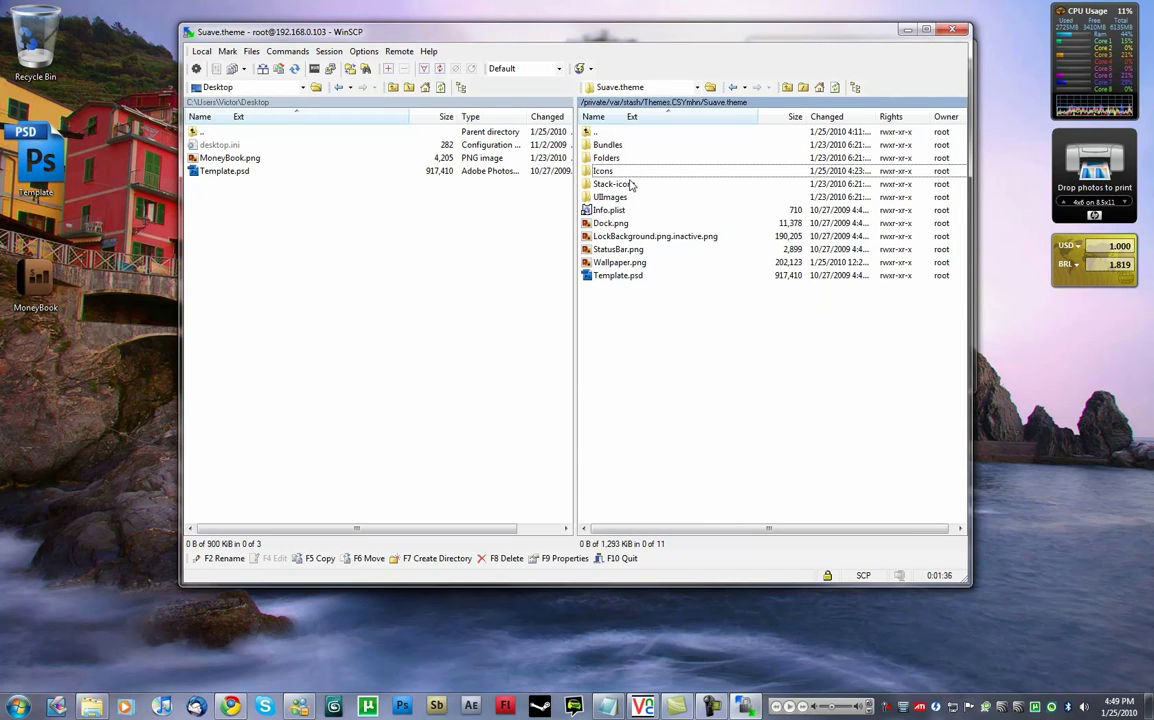
Step: Switch to the iPod's VNC window, respring the device and unlock it to its home screen
{"action": "left_click", "coordinate": [640, 707]}
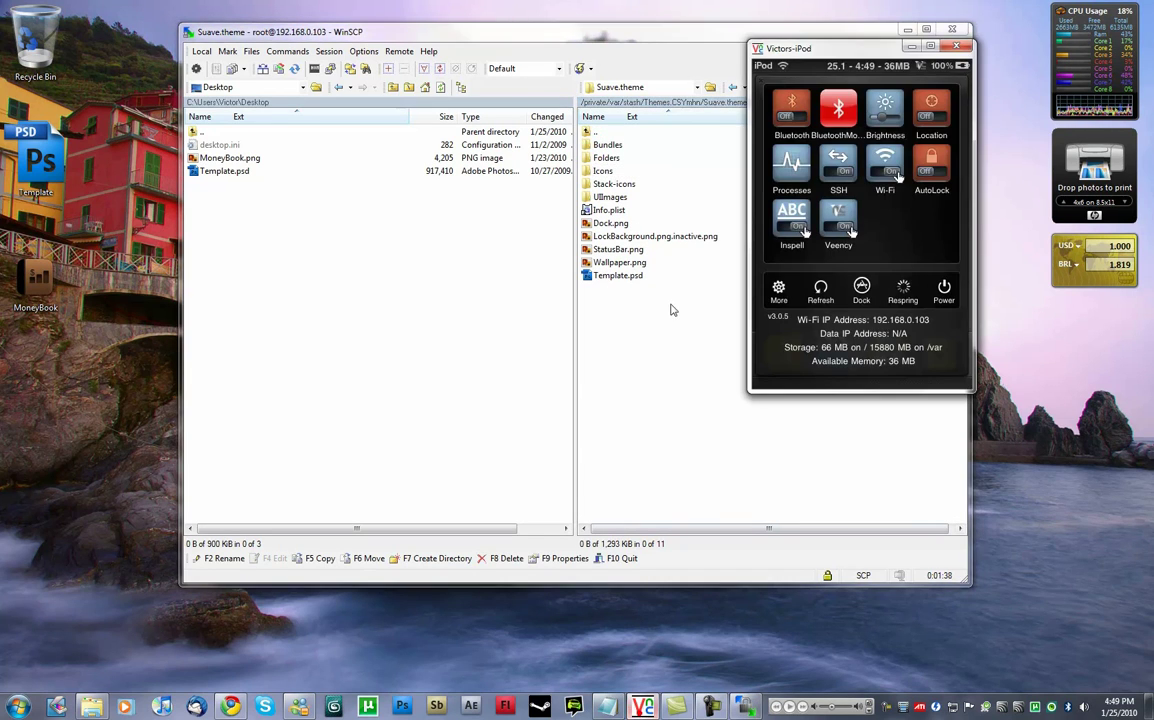
{"action": "left_click_drag", "start_coordinate": [843, 48], "coordinate": [617, 120]}
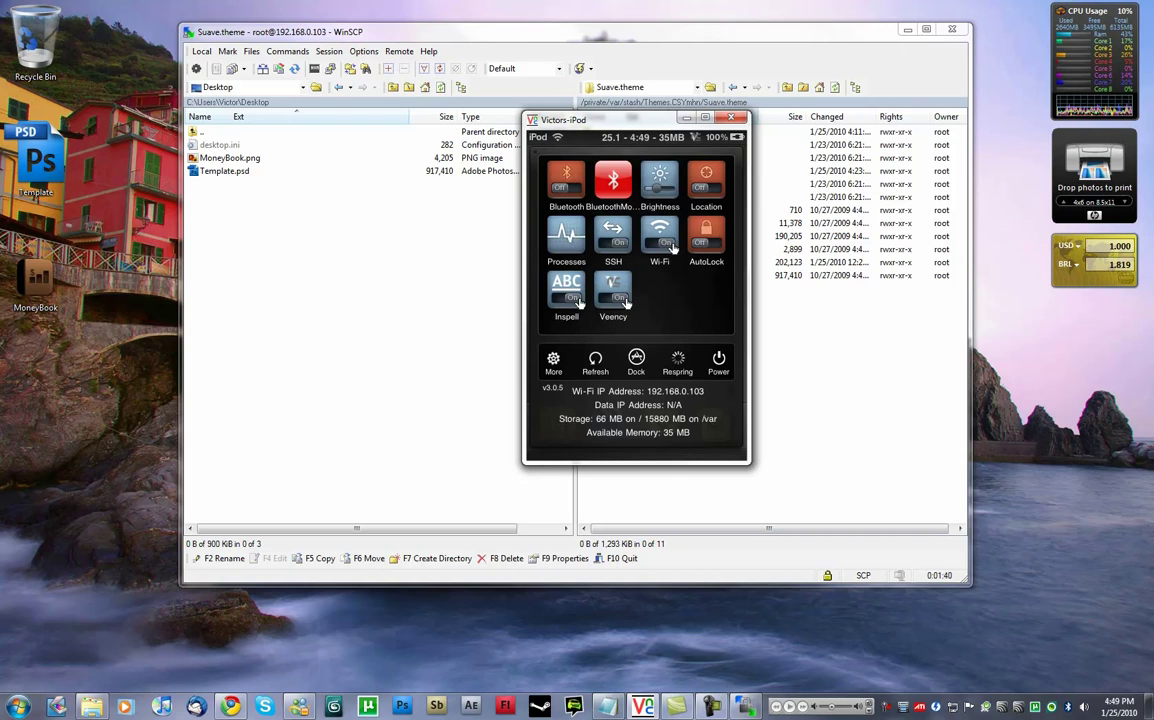
{"action": "left_click", "coordinate": [677, 358]}
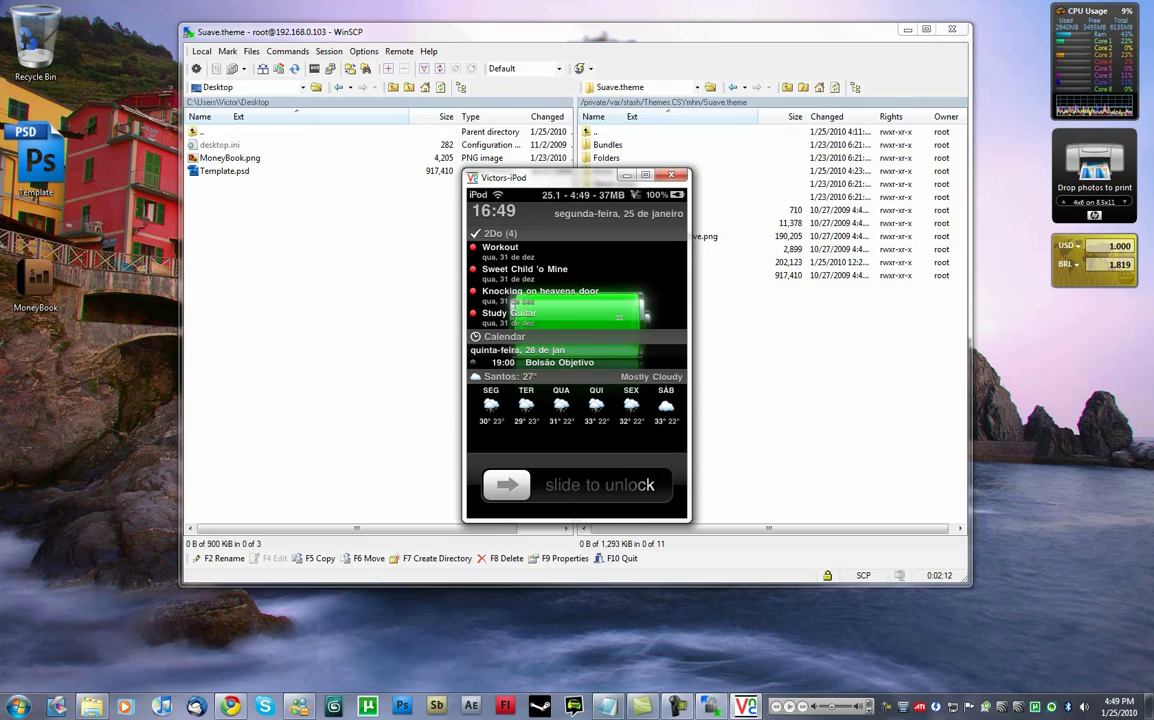
{"action": "left_click_drag", "start_coordinate": [497, 500], "coordinate": [648, 490]}
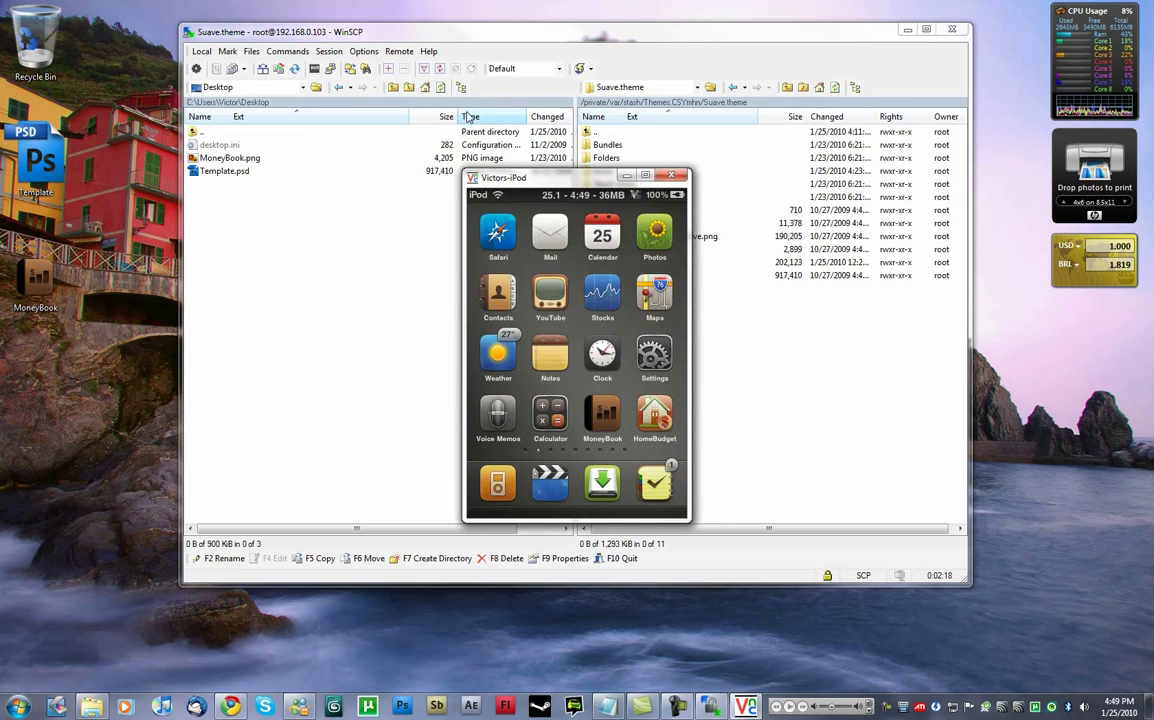
{"action": "left_click_drag", "start_coordinate": [562, 178], "coordinate": [555, 153]}
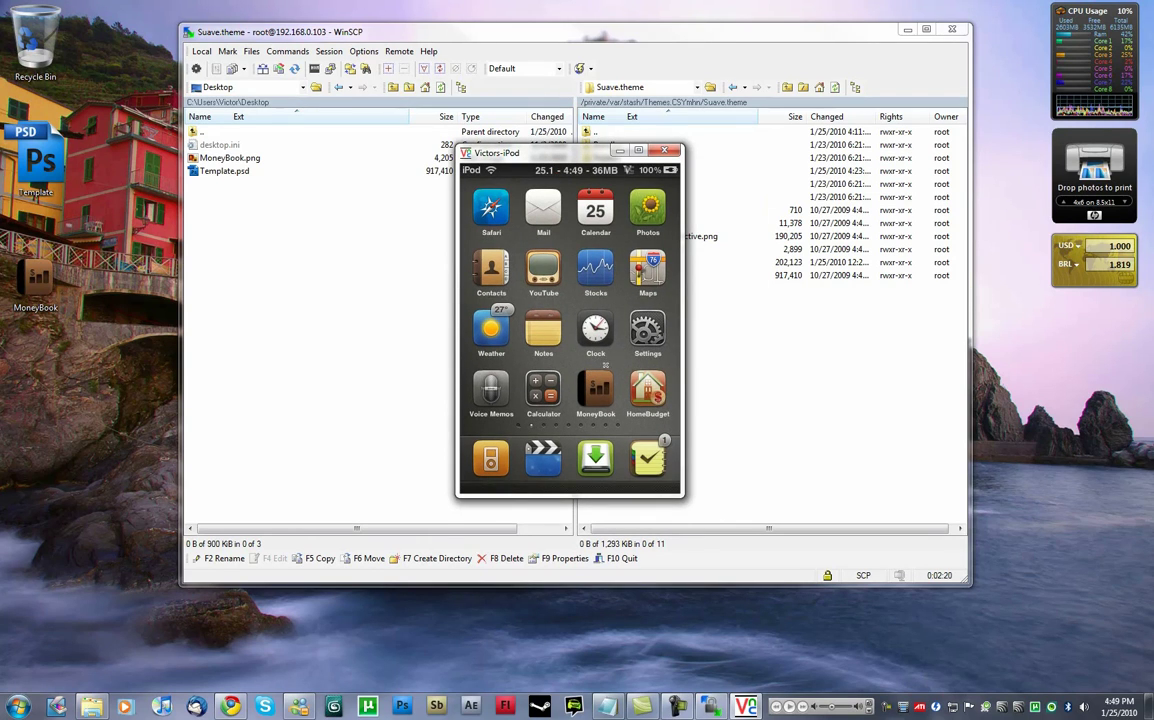
Step: View the desktop's MoneyBook image beside the iPod screen to compare the icons, and close the viewer
{"action": "double_click", "coordinate": [30, 275]}
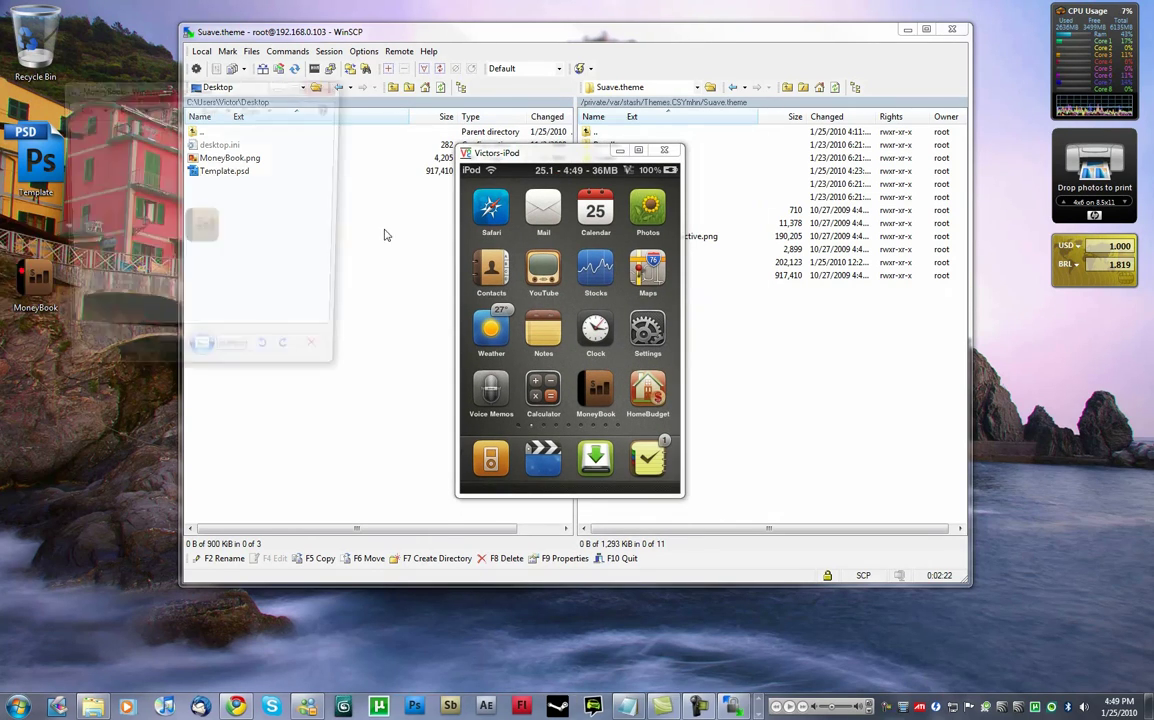
{"action": "left_click_drag", "start_coordinate": [195, 87], "coordinate": [405, 244]}
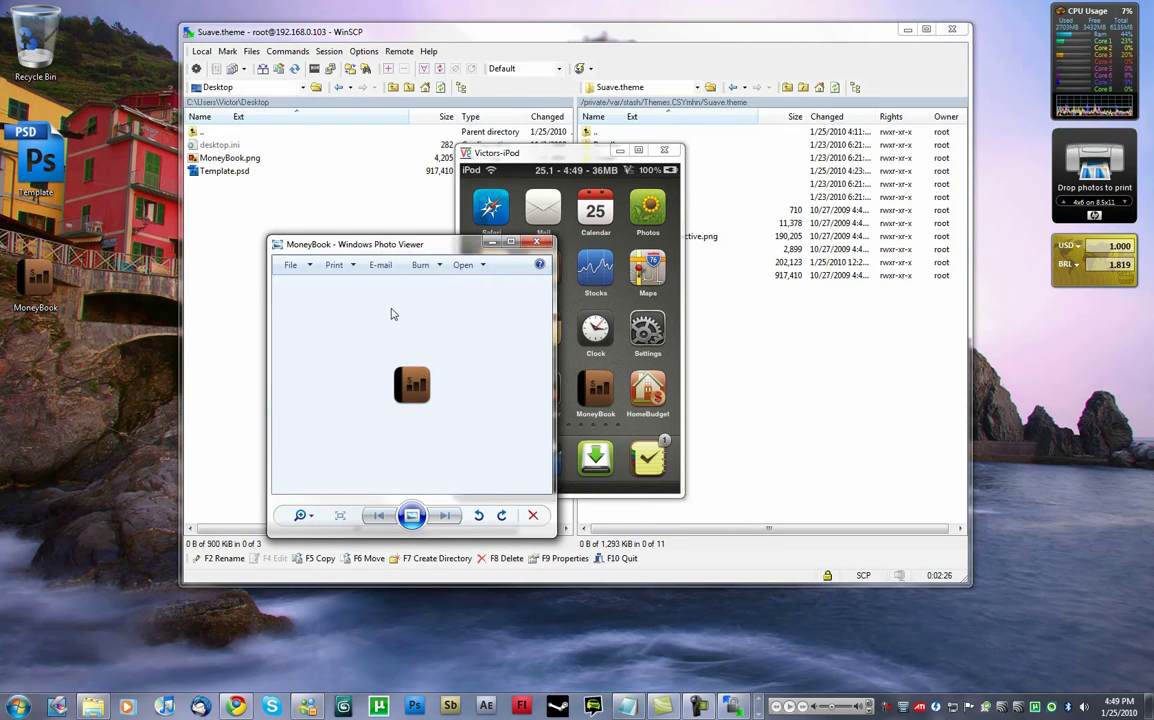
{"action": "left_click", "coordinate": [536, 242]}
Step: Browse to the next iPod home page and back, launch MoneyBook, and return to the home screen
{"action": "left_click_drag", "start_coordinate": [625, 364], "coordinate": [412, 366]}
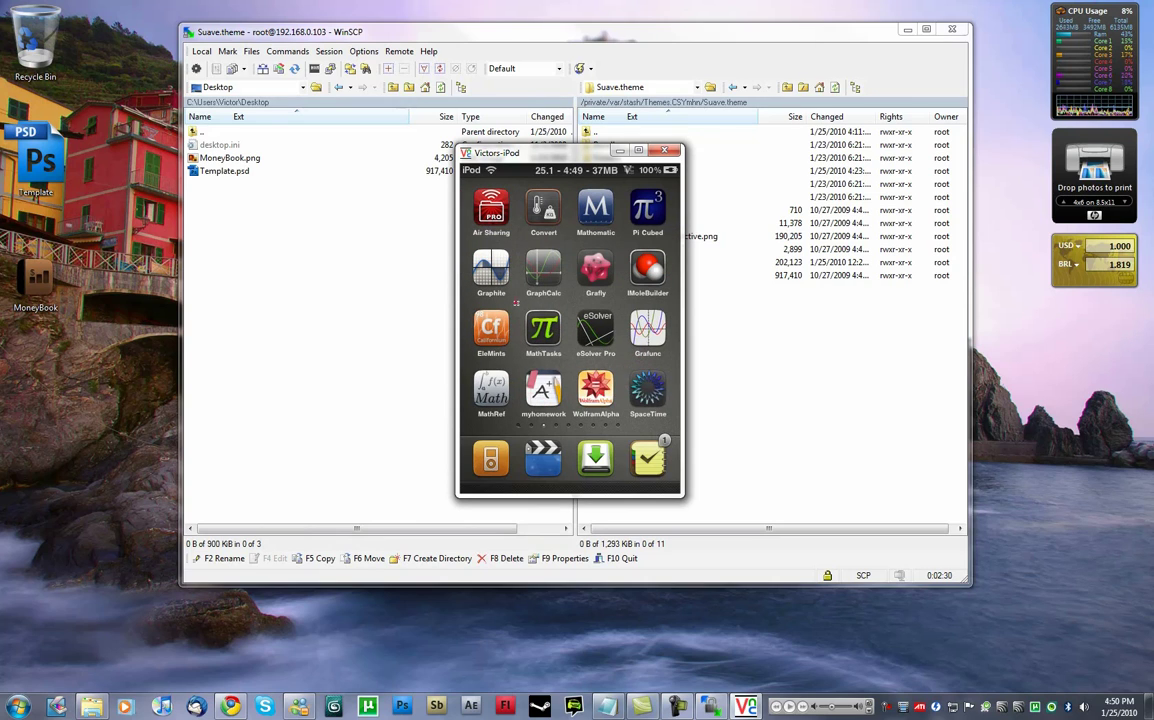
{"action": "left_click_drag", "start_coordinate": [518, 303], "coordinate": [634, 301]}
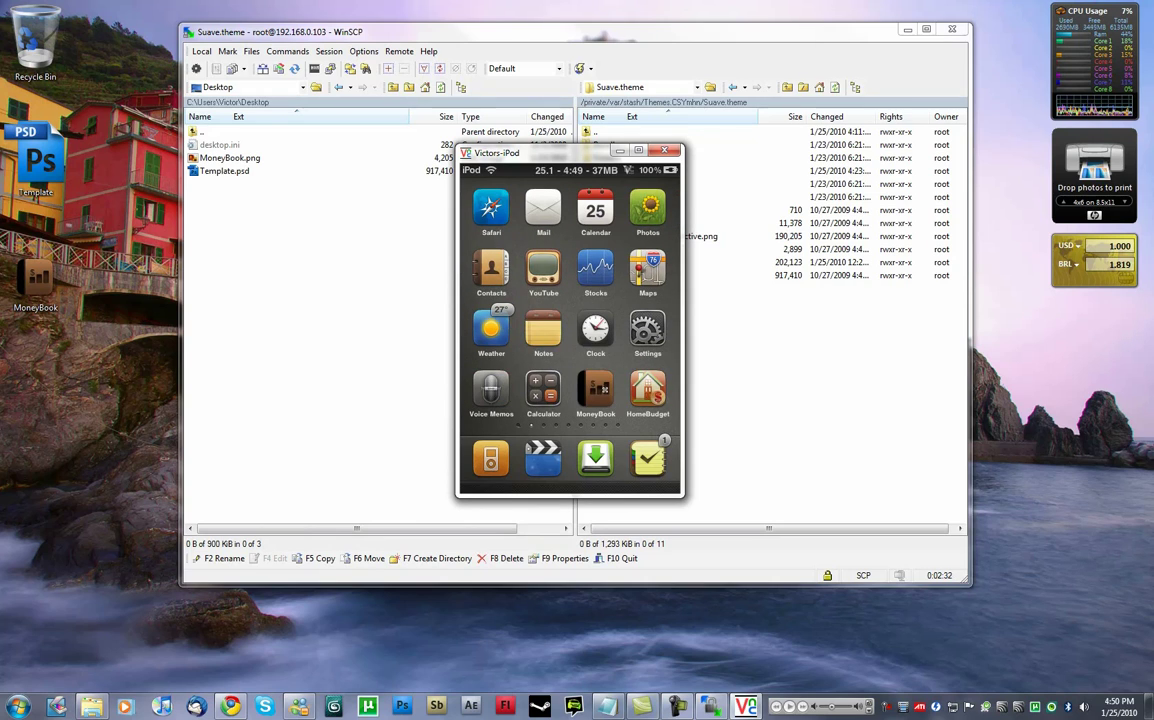
{"action": "left_click", "coordinate": [605, 389]}
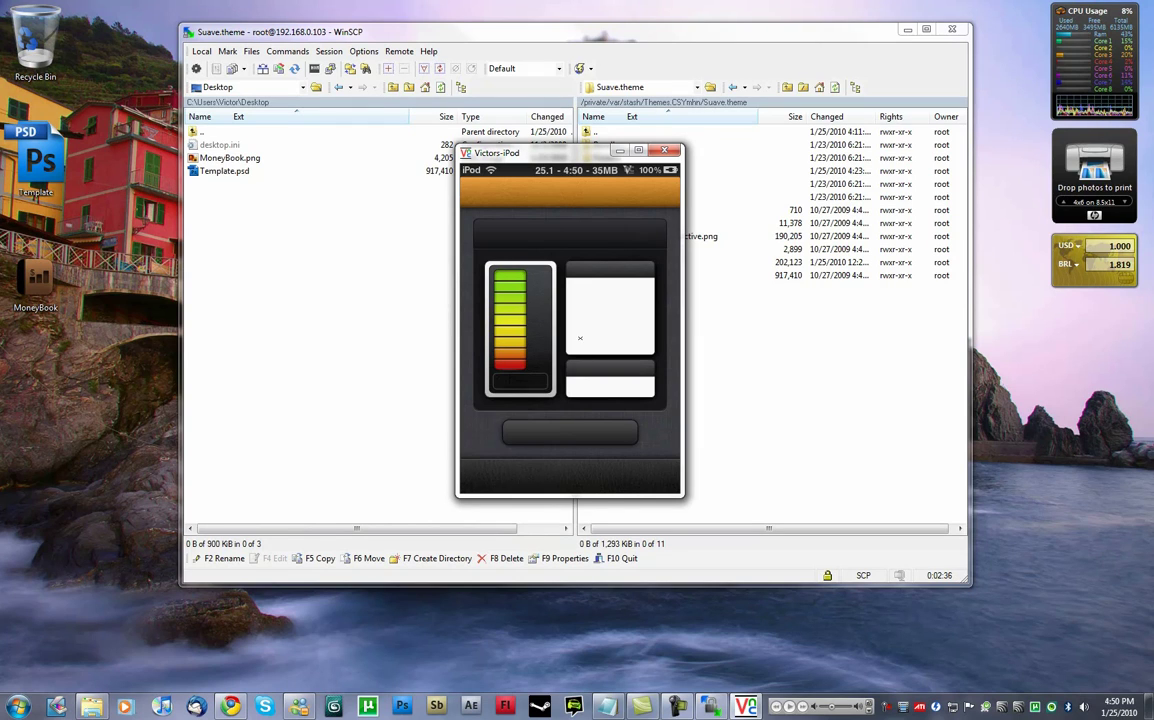
{"action": "right_click", "coordinate": [580, 338]}
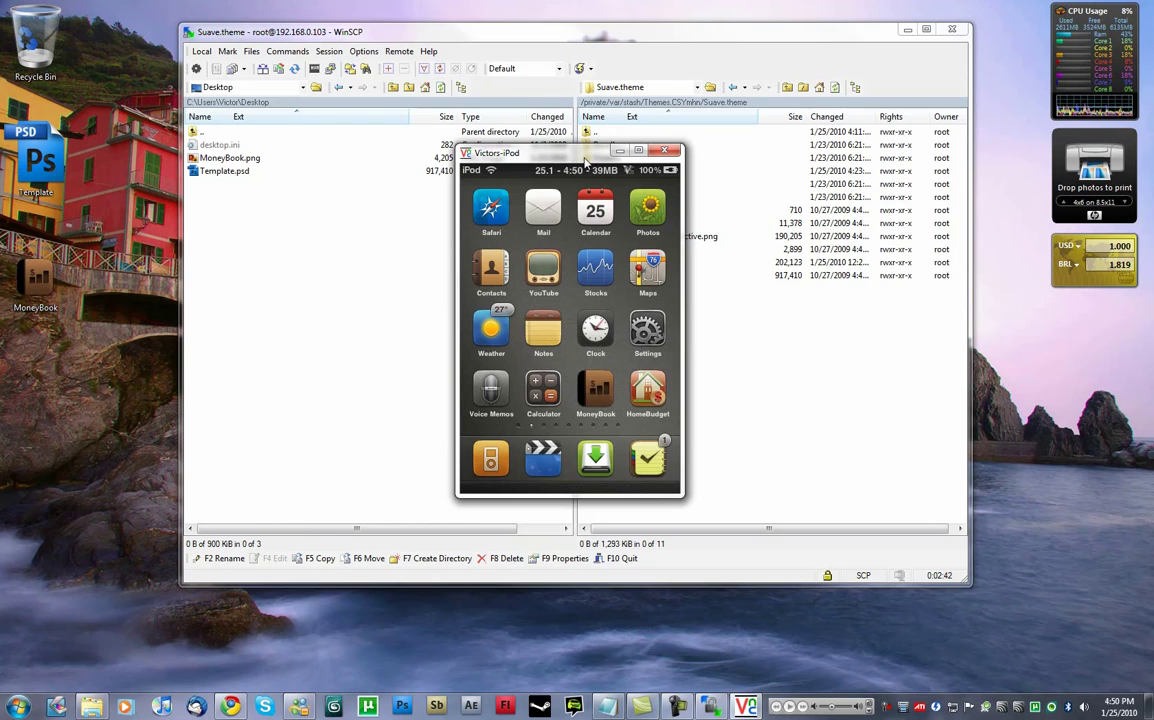
Step: Minimize the iPod's VNC window and browse the remote files in WinSCP to /private/var/mobile/Applications
{"action": "left_click_drag", "start_coordinate": [585, 147], "coordinate": [377, 141]}
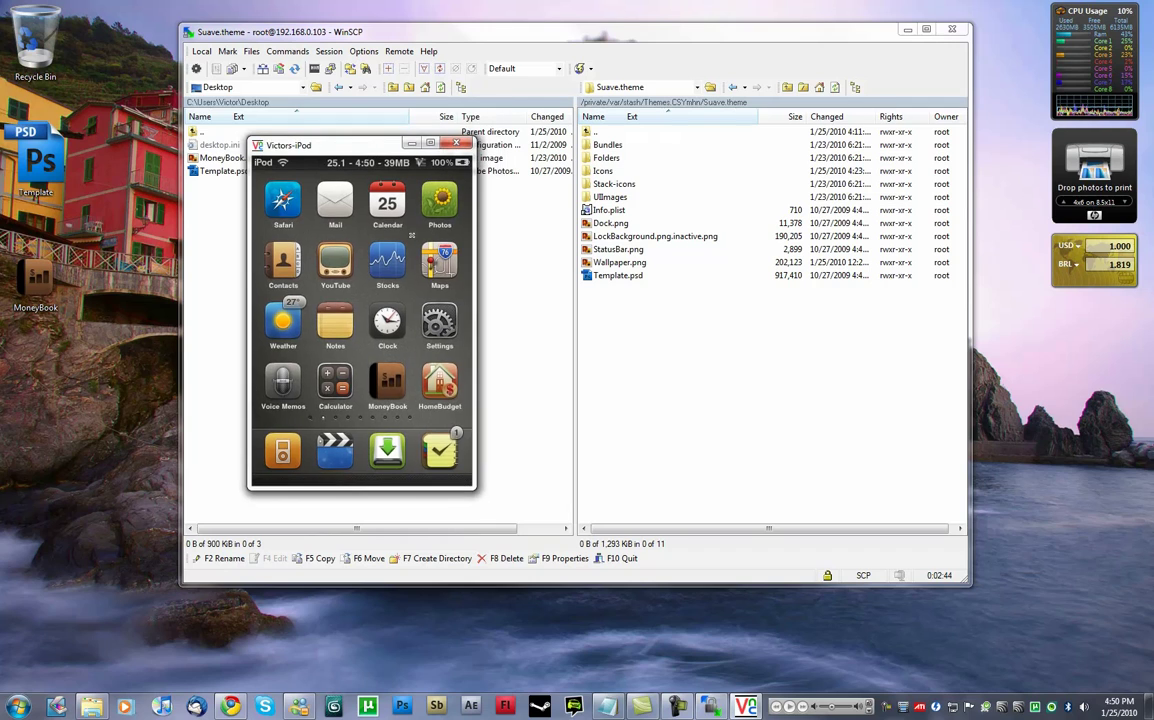
{"action": "left_click", "coordinate": [410, 142]}
{"action": "double_click", "coordinate": [595, 134]}
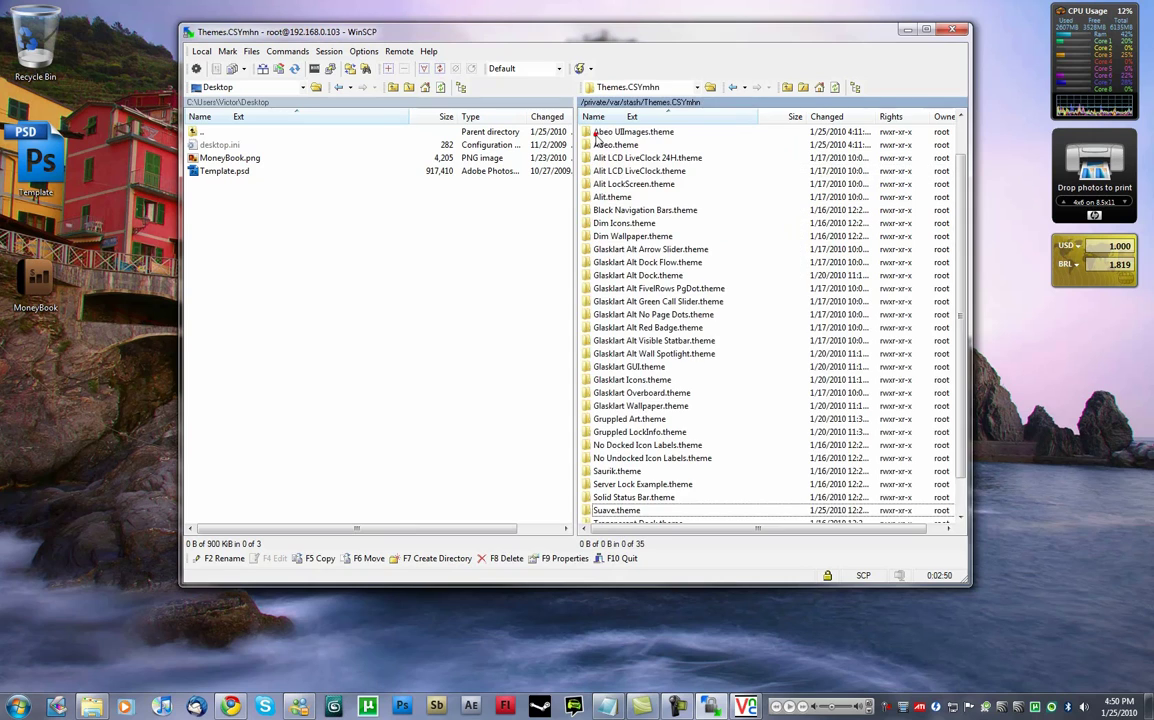
{"action": "left_click", "coordinate": [786, 88]}
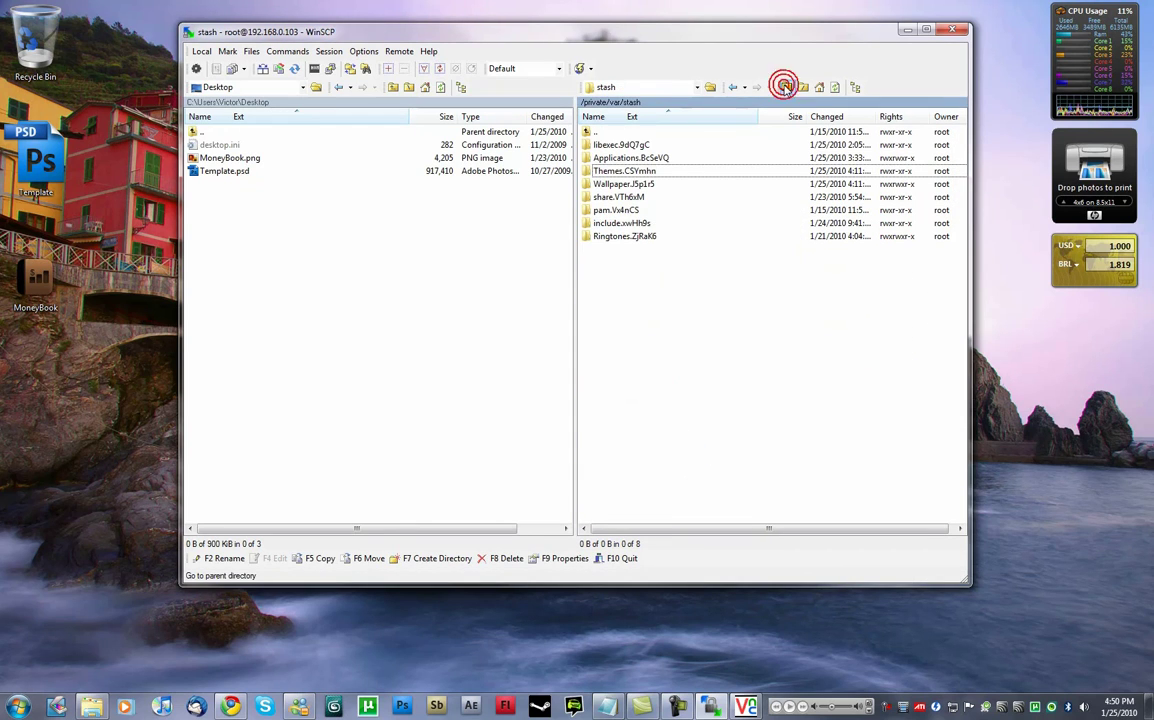
{"action": "left_click", "coordinate": [786, 88]}
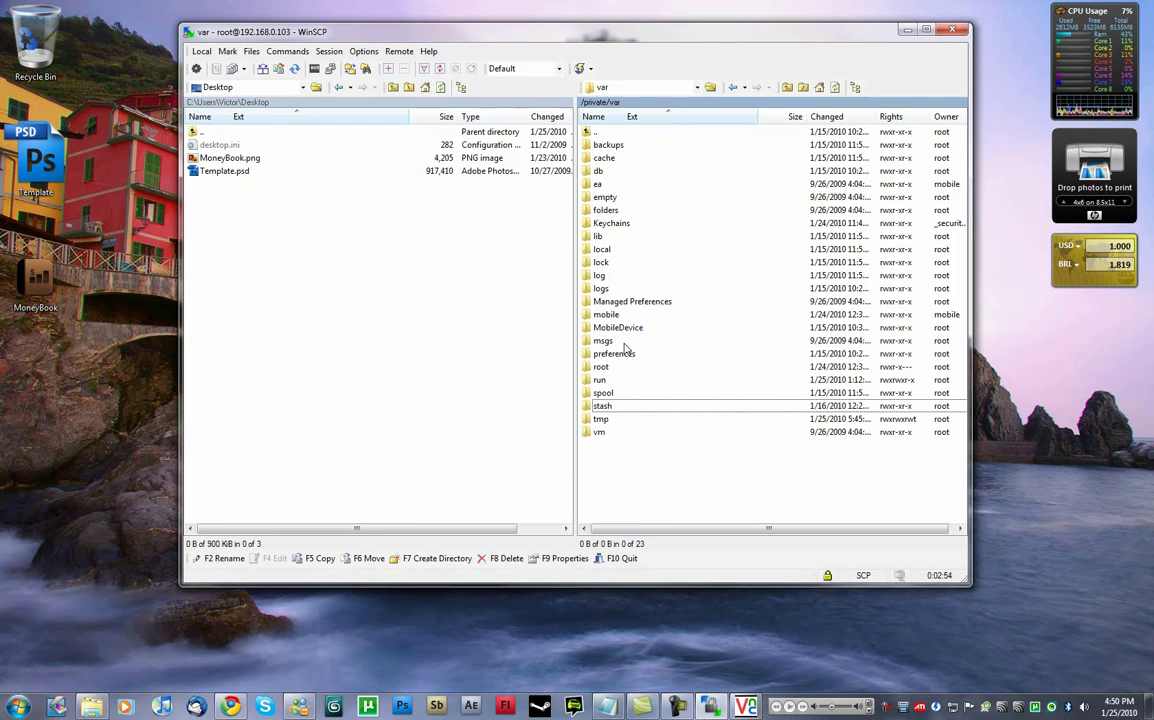
{"action": "left_click_drag", "start_coordinate": [532, 36], "coordinate": [562, 23]}
{"action": "left_click", "coordinate": [637, 303]}
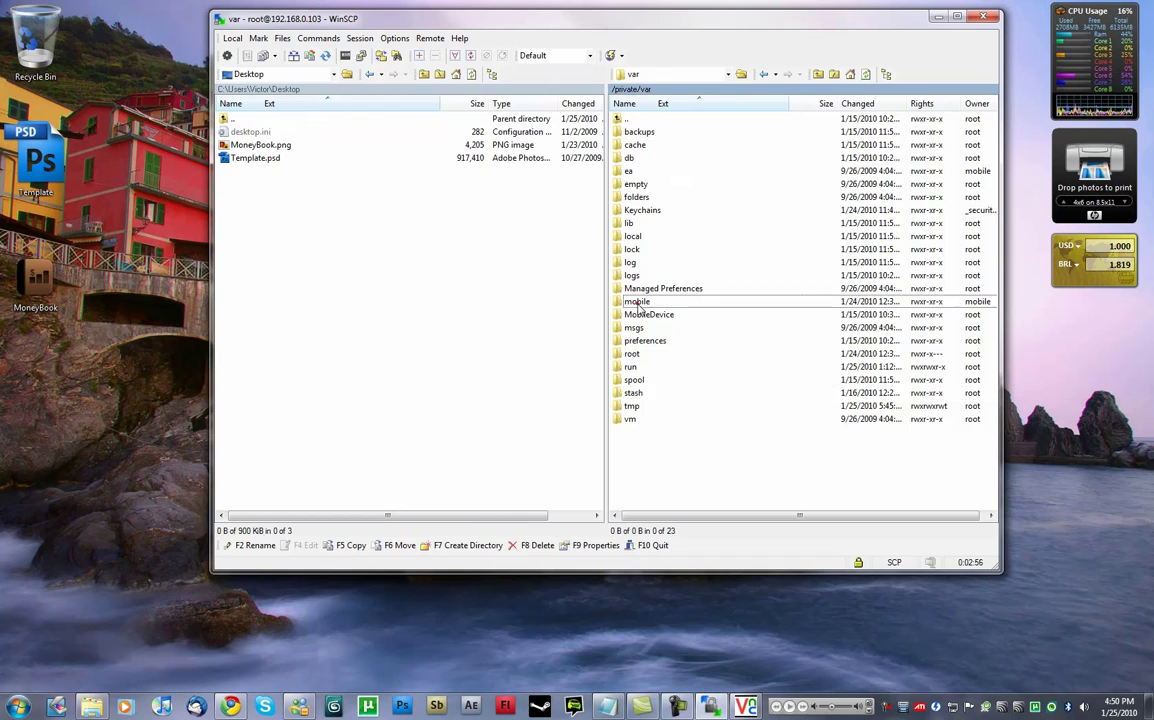
{"action": "double_click", "coordinate": [637, 303]}
{"action": "double_click", "coordinate": [650, 131]}
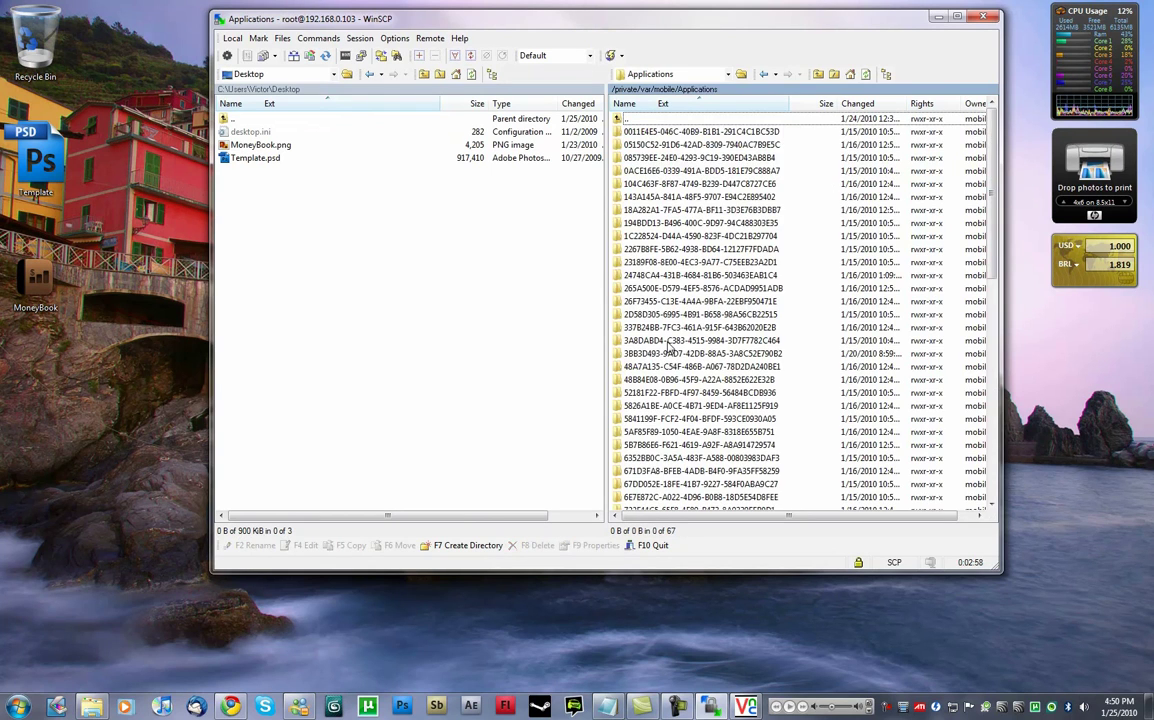
Step: Look through the application folders, open 104C463F-8F87-4749-B239-D447C8727CE6 and select its iTunesArtwork file
{"action": "scroll", "coordinate": [668, 345], "scroll_direction": "down", "scroll_amount": 12}
{"action": "left_click_drag", "start_coordinate": [793, 107], "coordinate": [807, 110]}
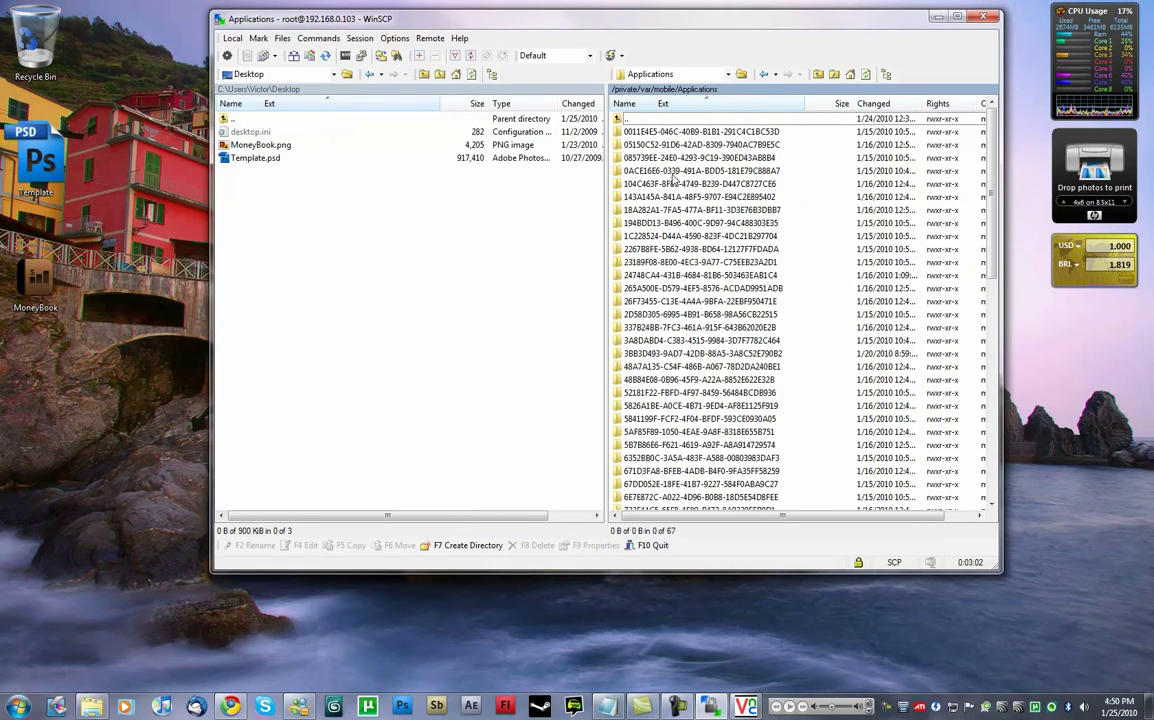
{"action": "scroll", "coordinate": [697, 398], "scroll_direction": "down", "scroll_amount": 12}
{"action": "scroll", "coordinate": [697, 398], "scroll_direction": "up", "scroll_amount": 12}
{"action": "double_click", "coordinate": [659, 184]}
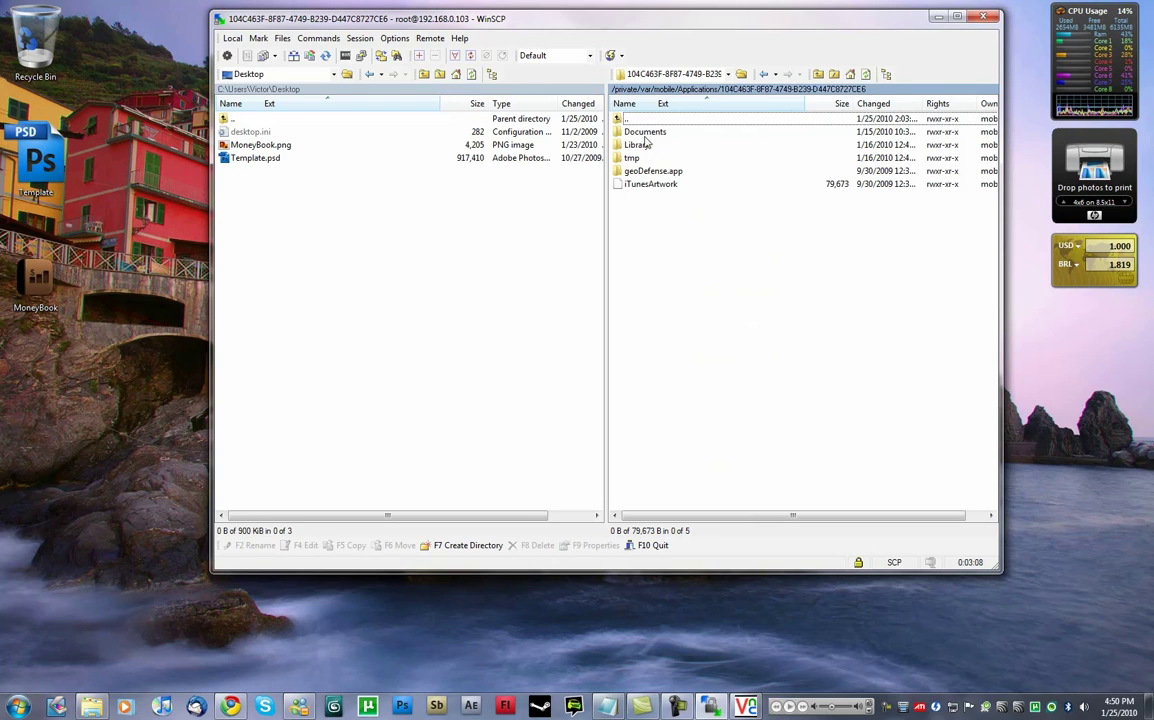
{"action": "left_click", "coordinate": [637, 185]}
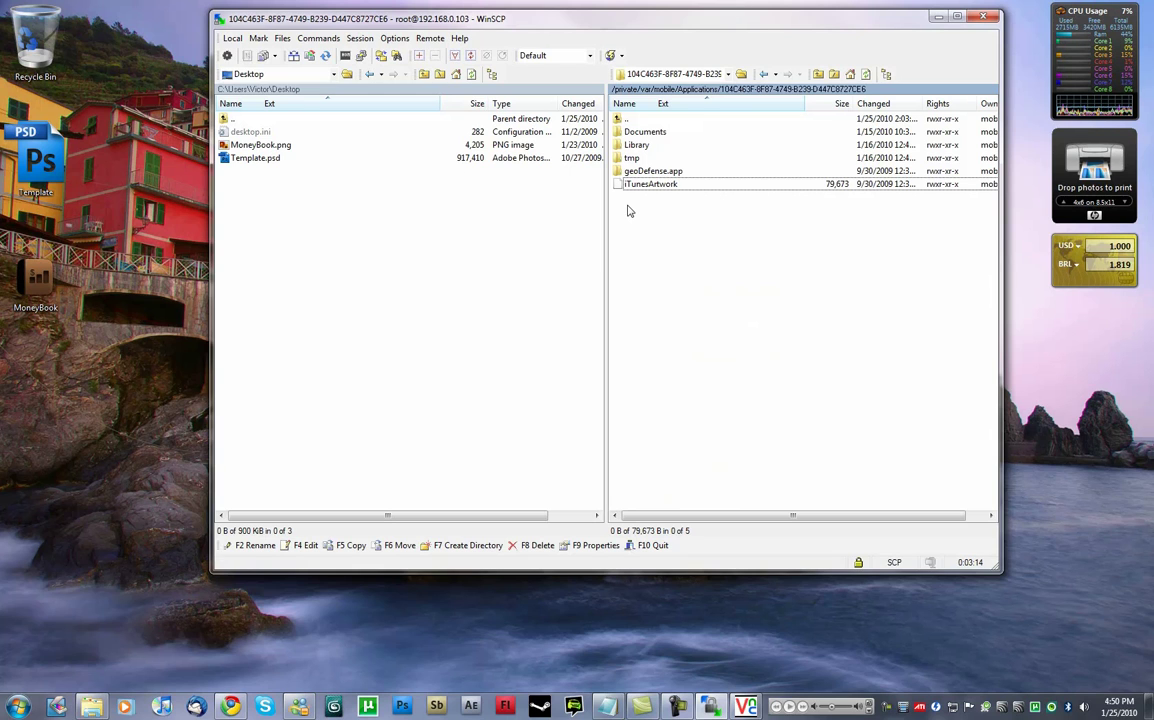
Step: Launch Paint, shrink its window and place it below the remote file list
{"action": "key", "text": "super"}
{"action": "type", "text": "paint"}
{"action": "key", "text": "Return"}
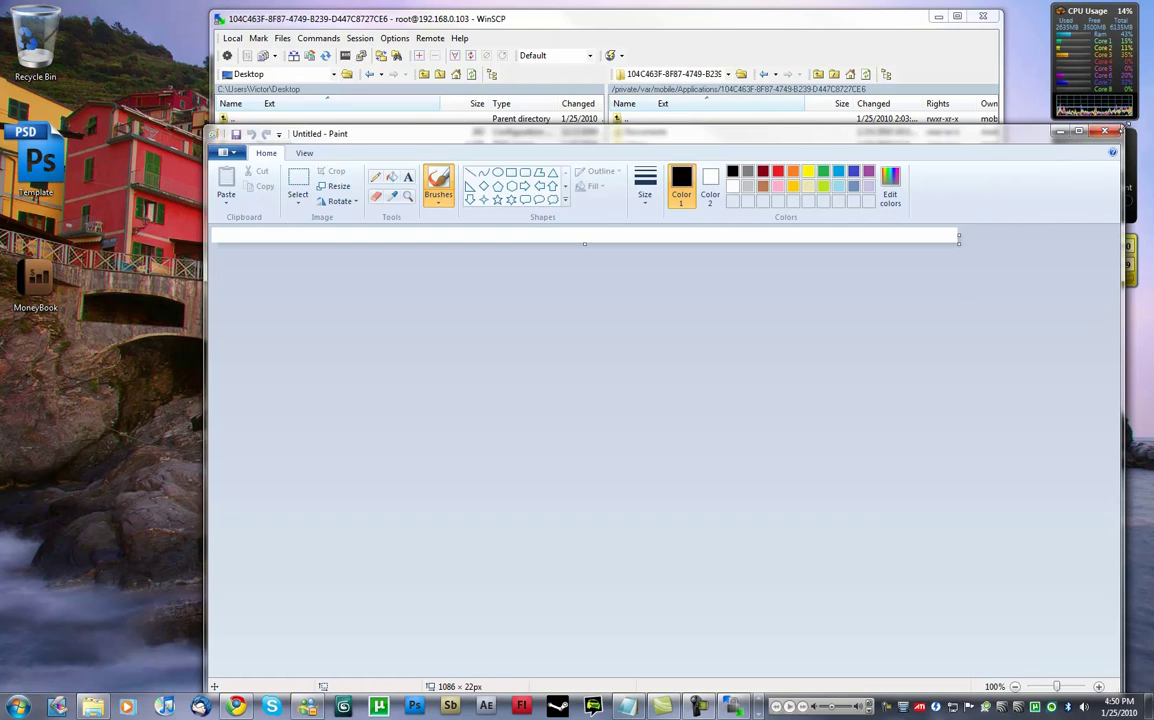
{"action": "mouse_move", "coordinate": [1121, 128]}
{"action": "left_mouse_down"}
{"action": "mouse_move", "coordinate": [613, 309]}
{"action": "mouse_move", "coordinate": [613, 338]}
{"action": "left_mouse_up"}
{"action": "mouse_move", "coordinate": [498, 350]}
{"action": "left_mouse_down"}
{"action": "mouse_move", "coordinate": [752, 303]}
{"action": "mouse_move", "coordinate": [850, 226]}
{"action": "left_mouse_up"}
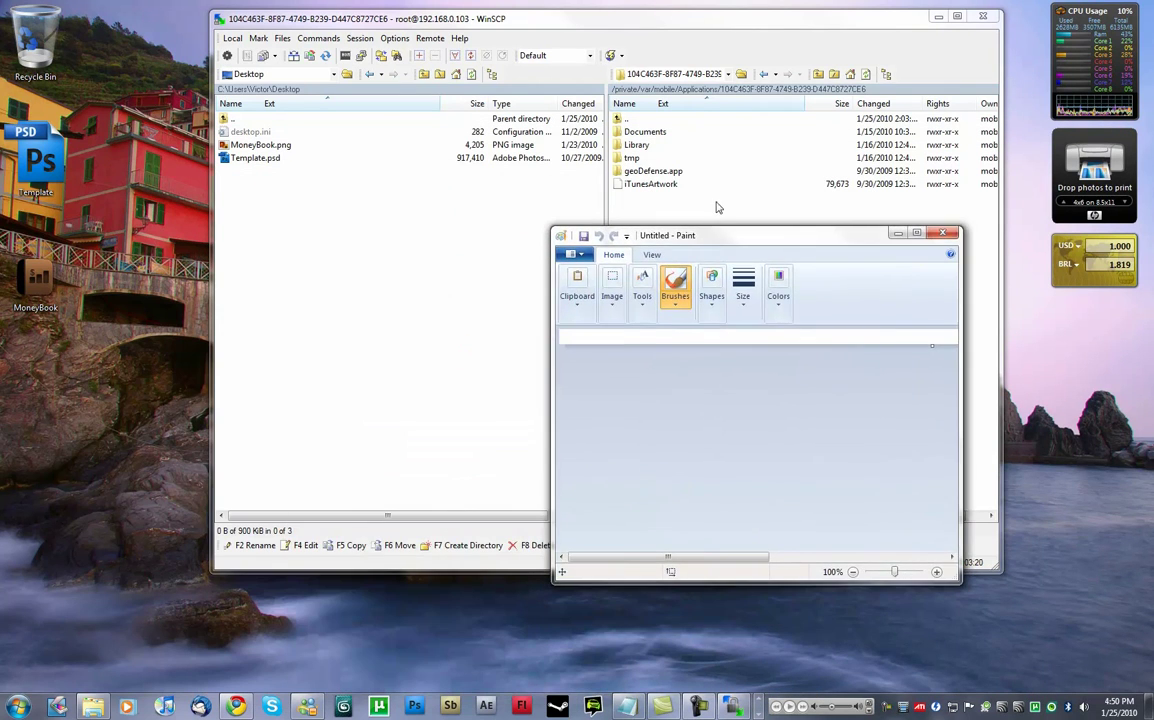
Step: Copy the geoDefense iTunesArtwork file to the local desktop and open it in Paint
{"action": "mouse_move", "coordinate": [640, 184]}
{"action": "left_mouse_down"}
{"action": "mouse_move", "coordinate": [47, 294]}
{"action": "mouse_move", "coordinate": [71, 380]}
{"action": "left_mouse_up"}
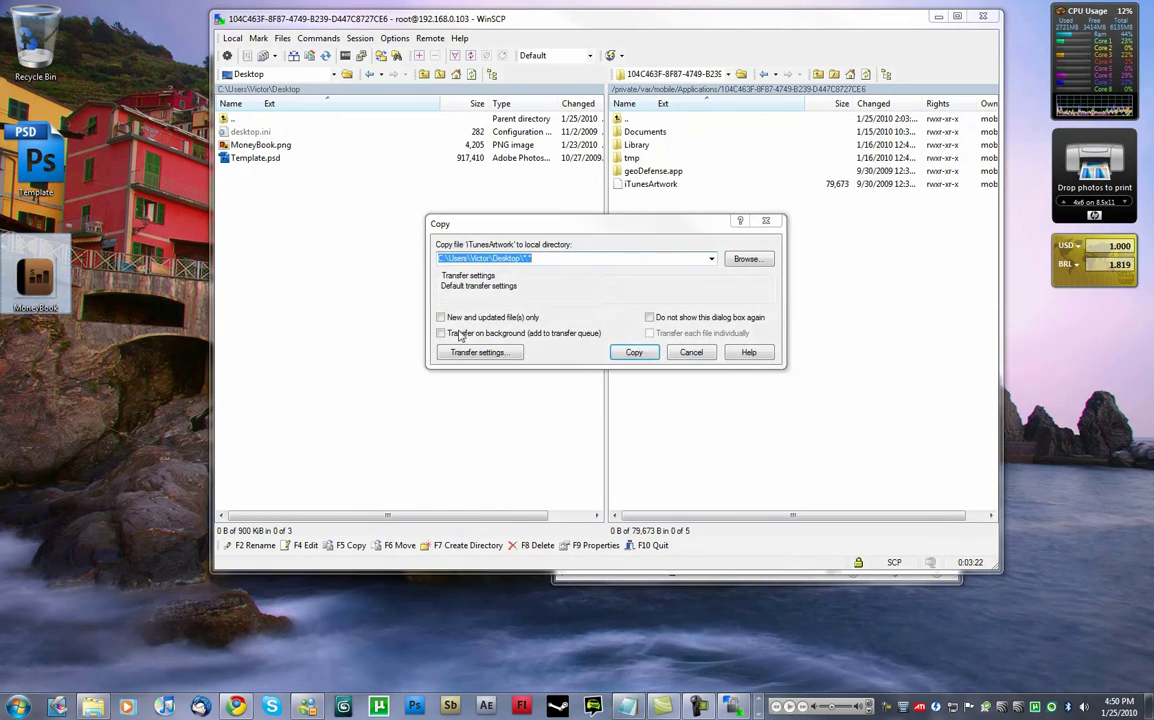
{"action": "left_click", "coordinate": [631, 346]}
{"action": "left_click", "coordinate": [689, 584]}
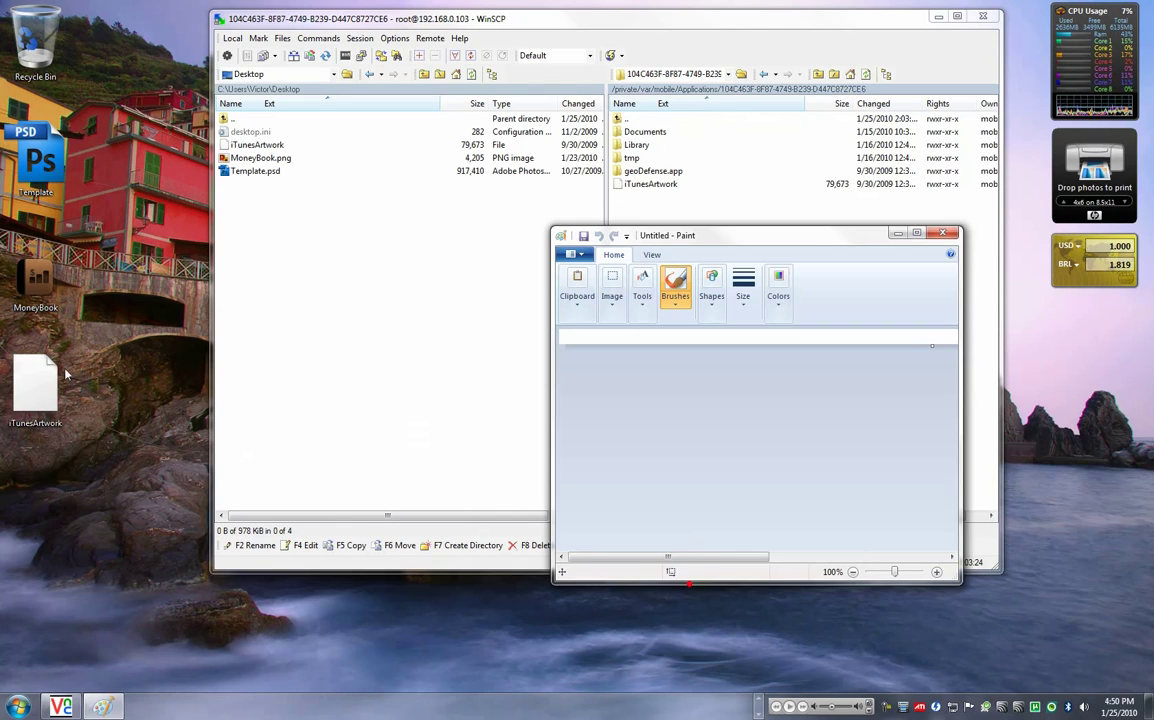
{"action": "left_click_drag", "start_coordinate": [35, 385], "coordinate": [620, 368]}
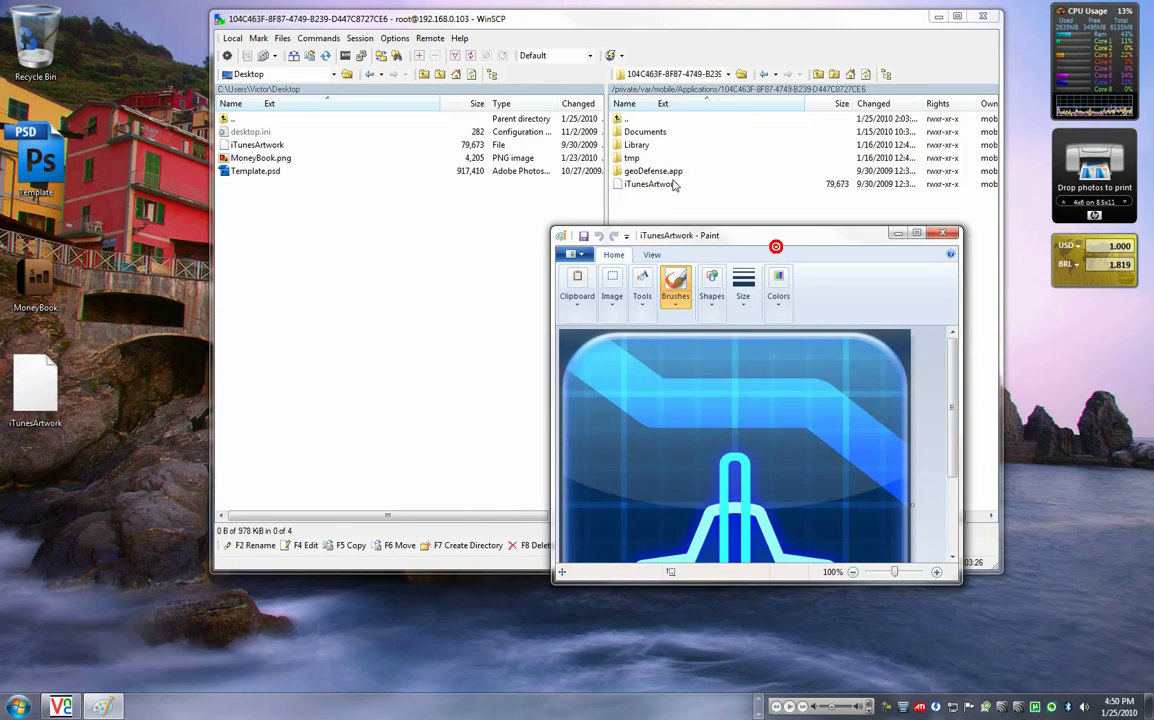
Step: Enlarge the Paint window to fit the whole artwork and save it to the desktop as JPEG iTunesArtwork, replacing the existing file
{"action": "left_click_drag", "start_coordinate": [778, 236], "coordinate": [601, 41]}
{"action": "left_click_drag", "start_coordinate": [775, 397], "coordinate": [821, 599]}
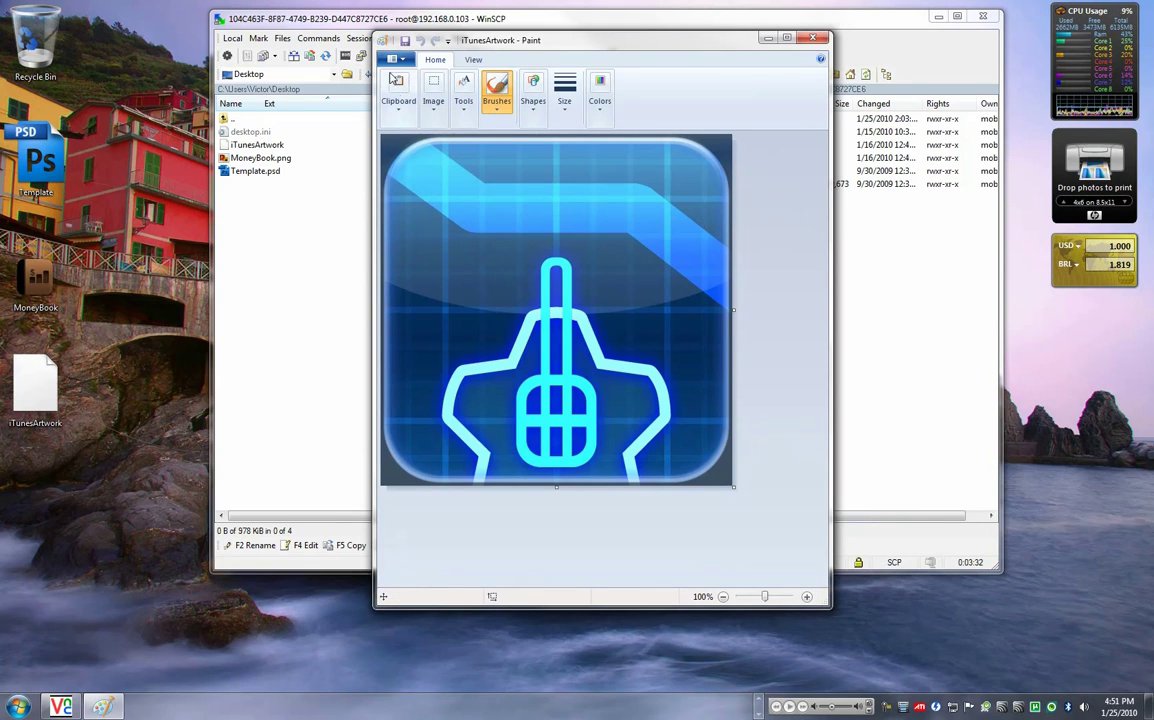
{"action": "left_click", "coordinate": [405, 59]}
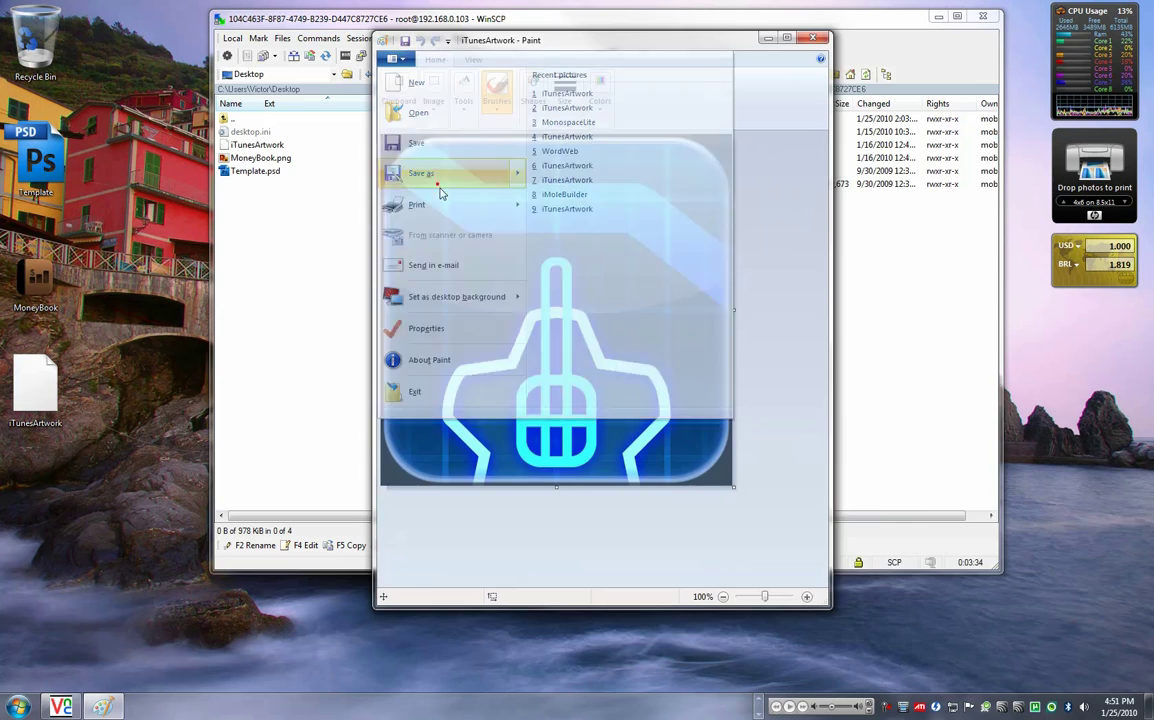
{"action": "left_click", "coordinate": [421, 173]}
{"action": "left_click", "coordinate": [892, 654]}
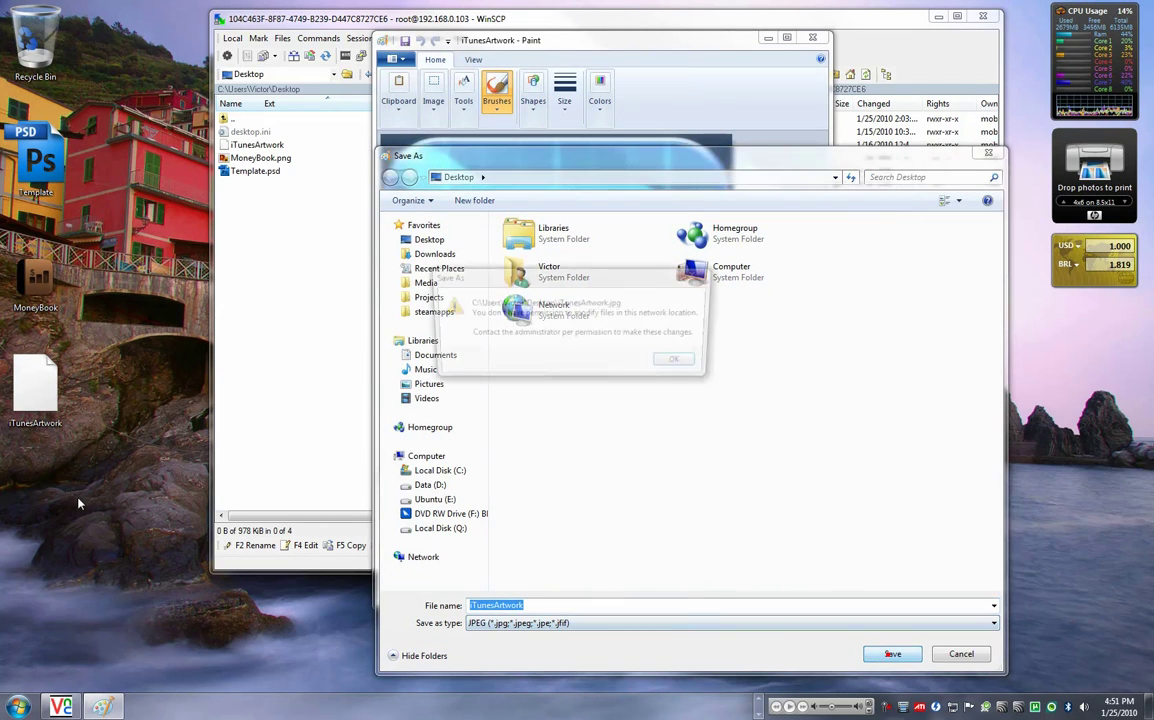
{"action": "key", "text": "Return"}
{"action": "left_click", "coordinate": [899, 654]}
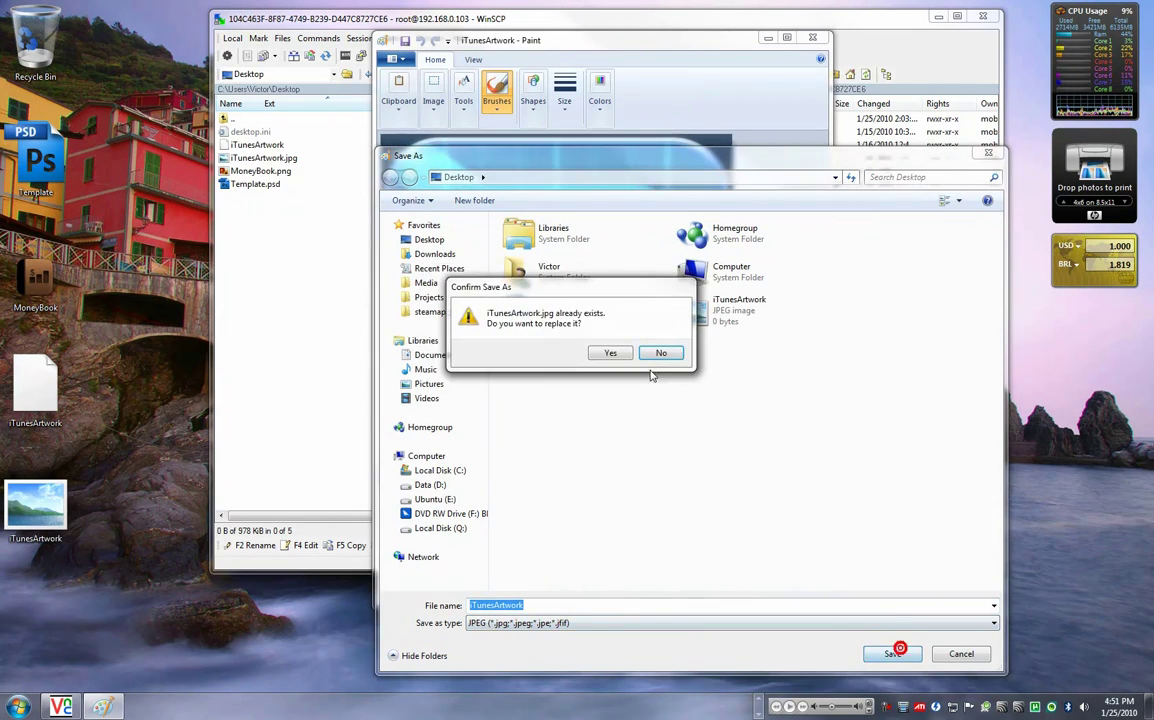
{"action": "left_click", "coordinate": [611, 356]}
Step: Open the saved iTunesArtwork JPEG from the desktop, enlarge the viewer to inspect it, and close both the viewer and Paint
{"action": "double_click", "coordinate": [45, 513]}
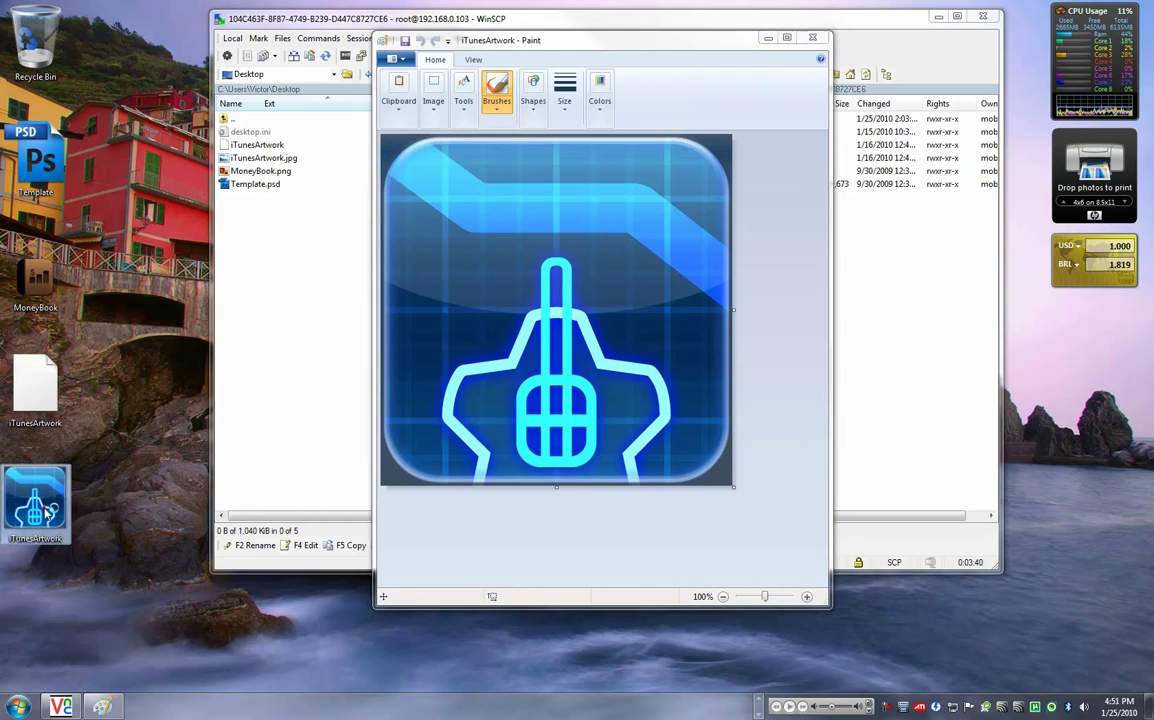
{"action": "left_click_drag", "start_coordinate": [428, 238], "coordinate": [260, 140]}
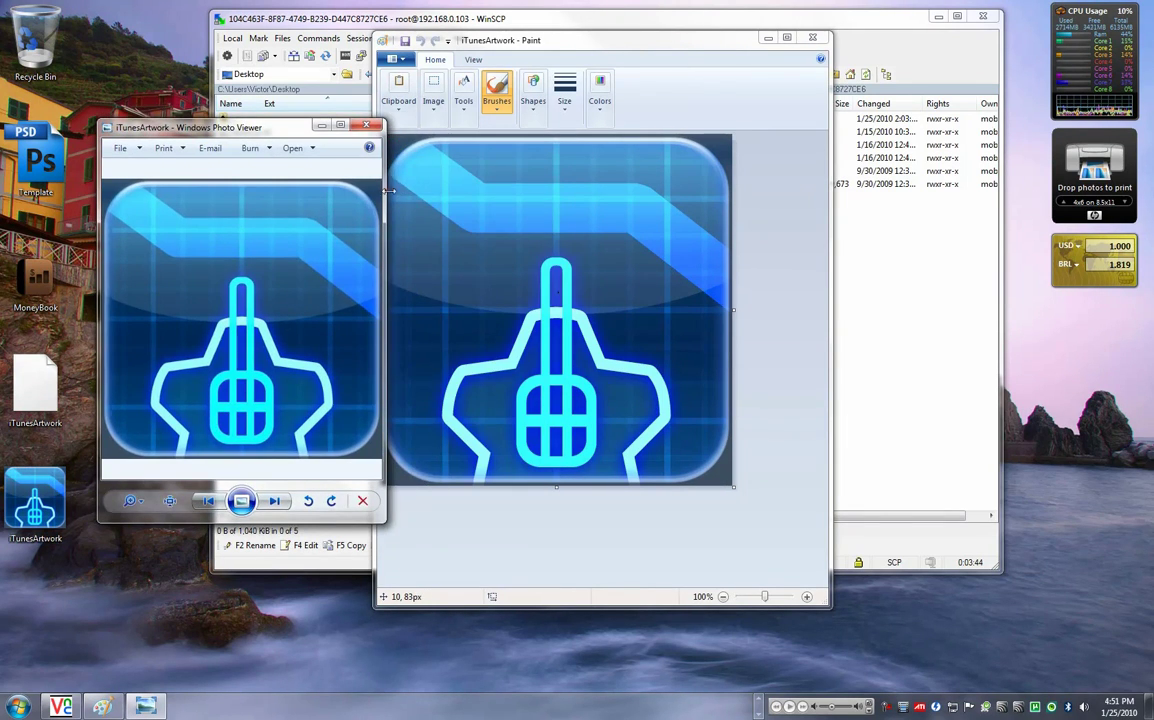
{"action": "left_click_drag", "start_coordinate": [388, 190], "coordinate": [481, 190]}
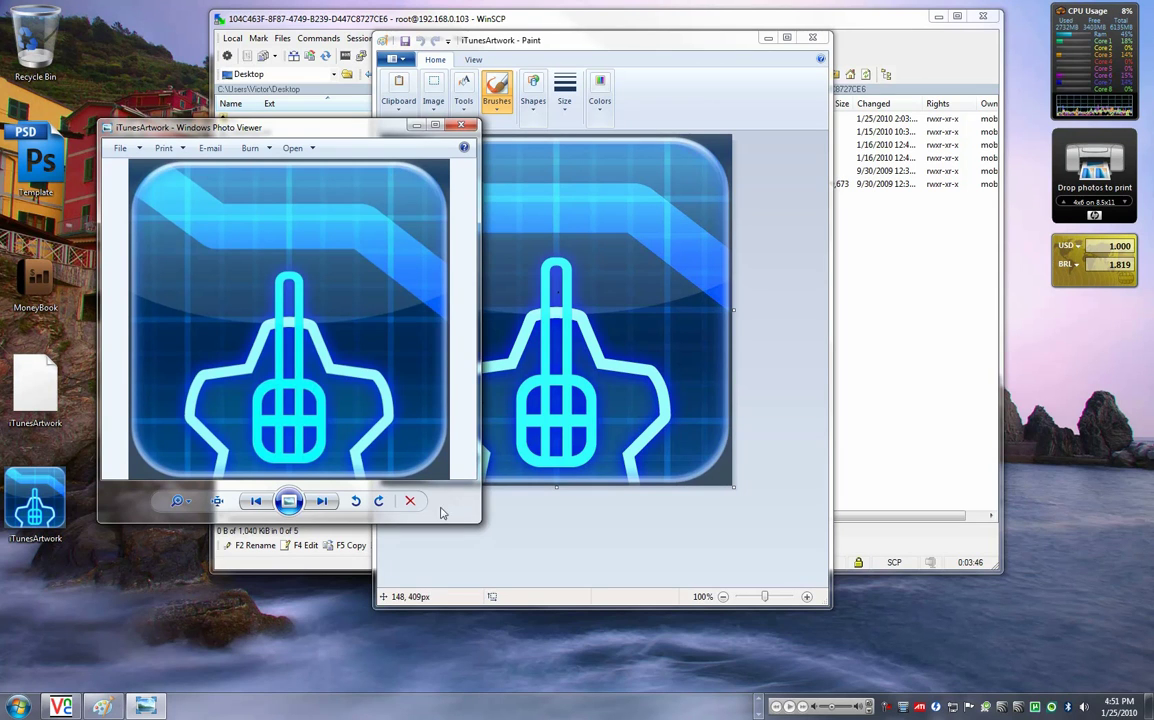
{"action": "left_click_drag", "start_coordinate": [480, 520], "coordinate": [503, 587]}
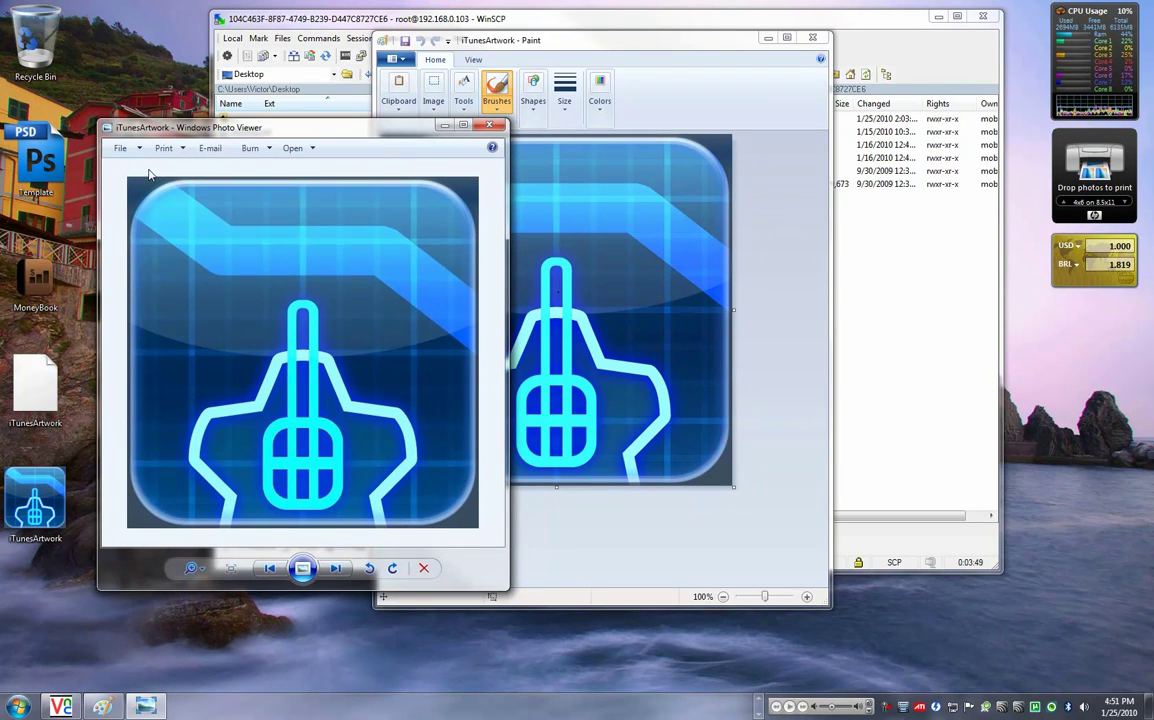
{"action": "mouse_move", "coordinate": [357, 133]}
{"action": "left_mouse_down"}
{"action": "mouse_move", "coordinate": [239, 78]}
{"action": "mouse_move", "coordinate": [241, 97]}
{"action": "left_mouse_up"}
{"action": "left_click", "coordinate": [364, 89]}
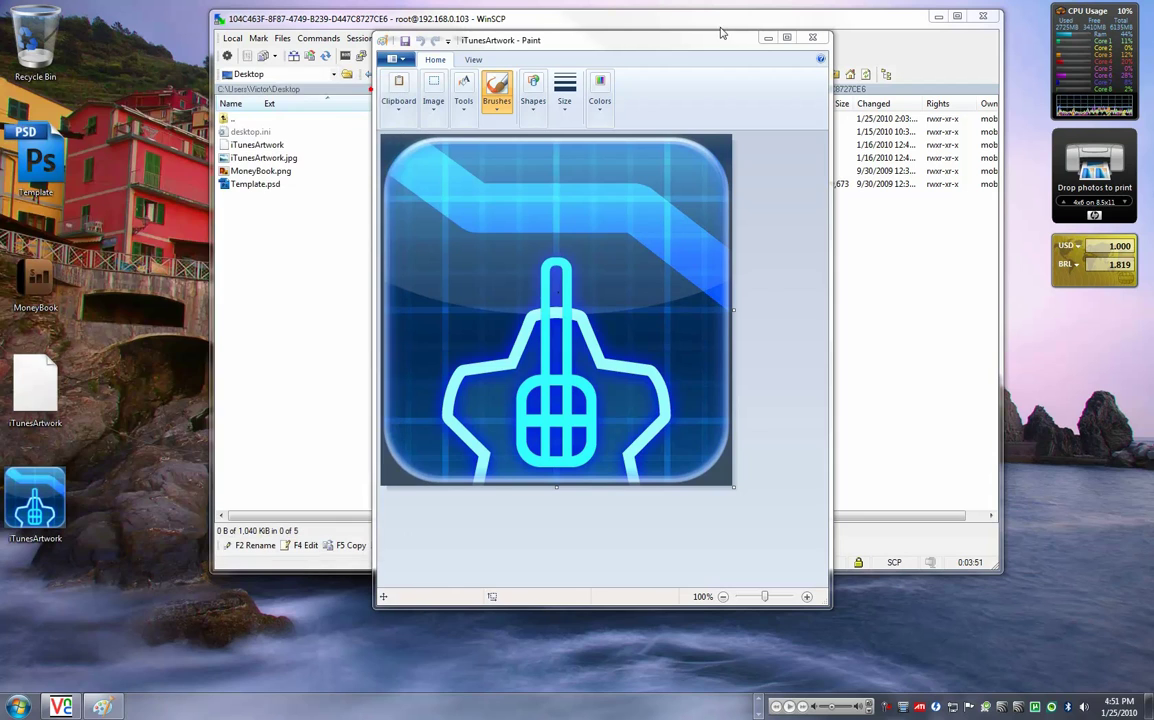
{"action": "left_click", "coordinate": [812, 37]}
{"action": "left_click_drag", "start_coordinate": [735, 27], "coordinate": [727, 35]}
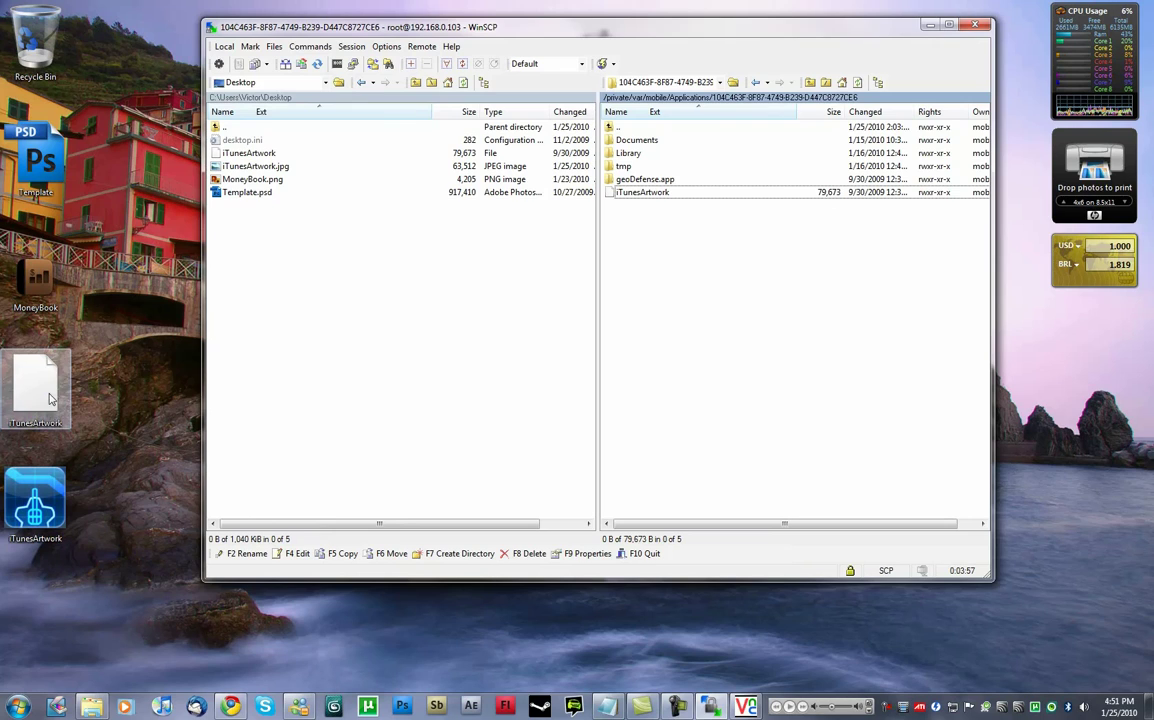
Step: Compare the artwork files on the desktop with the finished MoneyBook icon by opening and closing the MoneyBook image
{"action": "left_click_drag", "start_coordinate": [30, 385], "coordinate": [95, 439]}
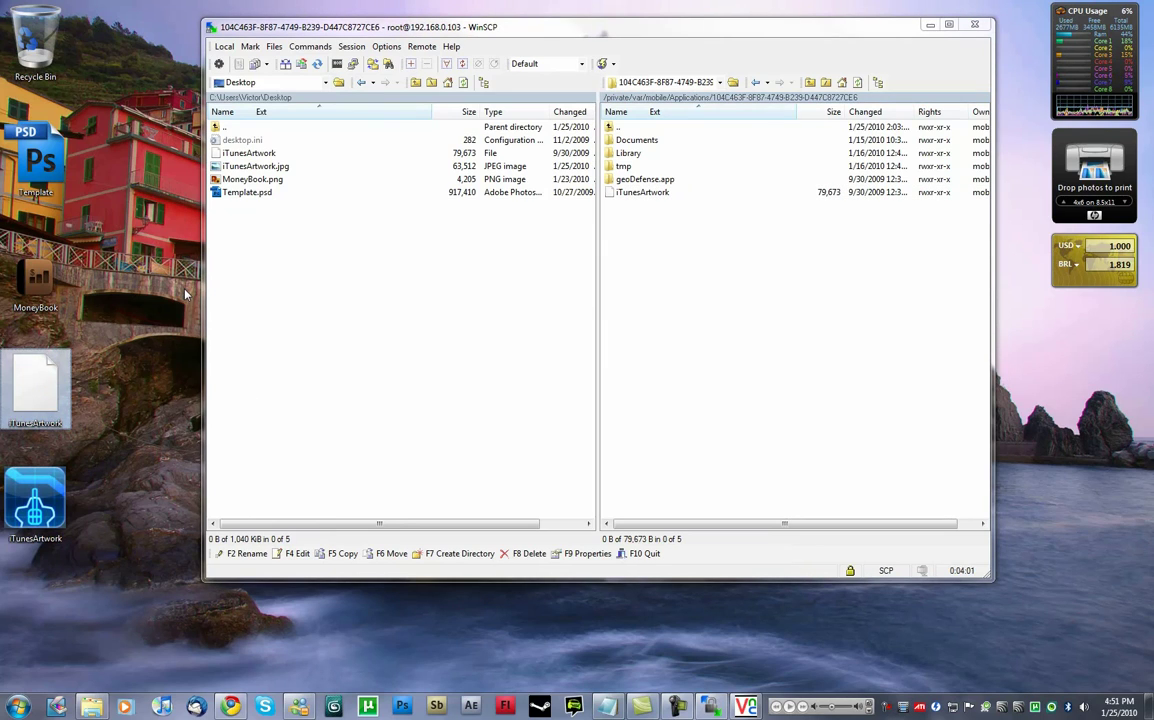
{"action": "left_click", "coordinate": [20, 482]}
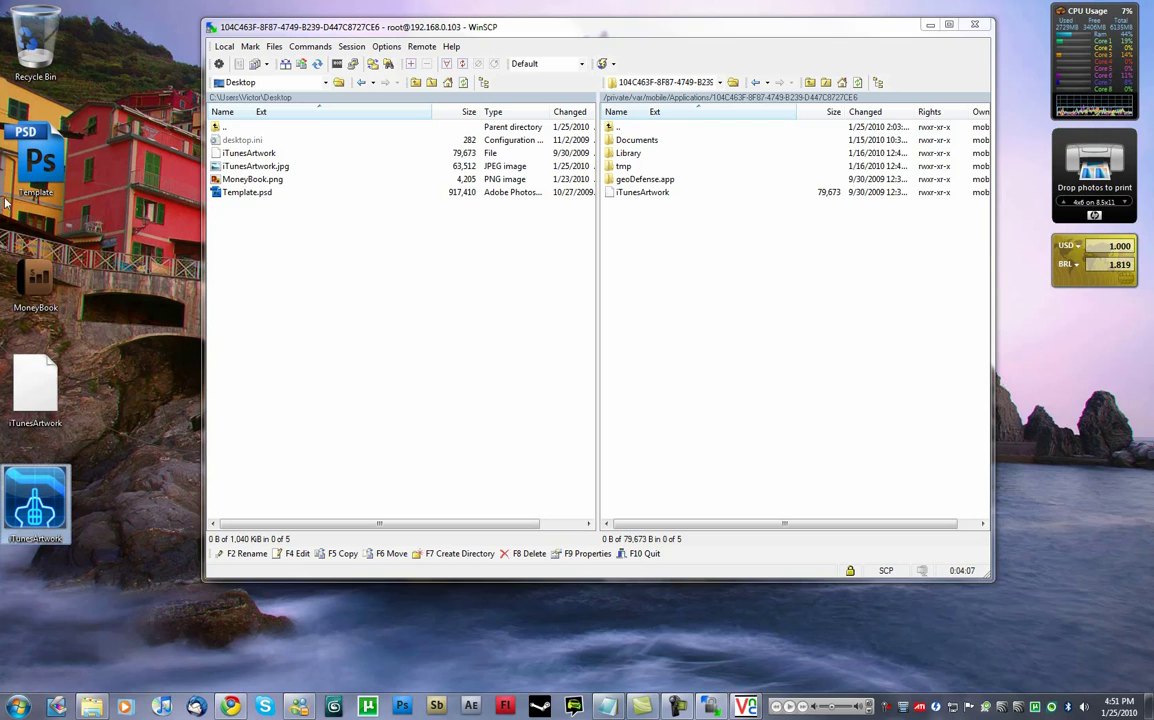
{"action": "double_click", "coordinate": [32, 272]}
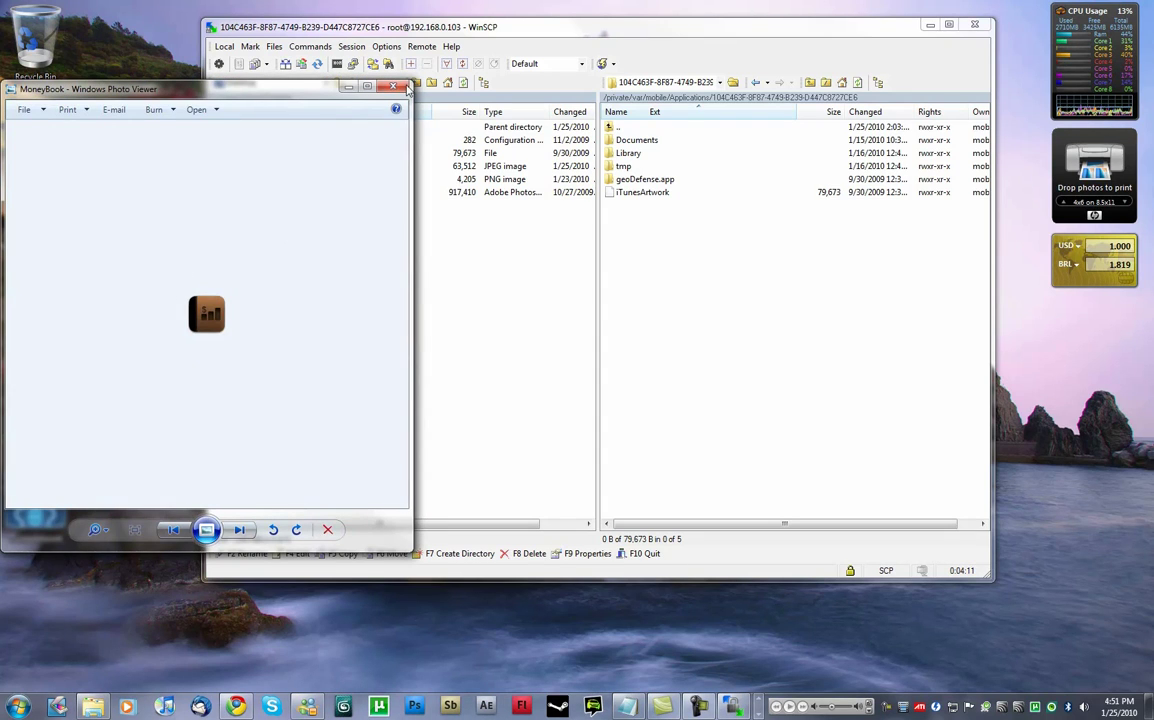
{"action": "left_click", "coordinate": [404, 87]}
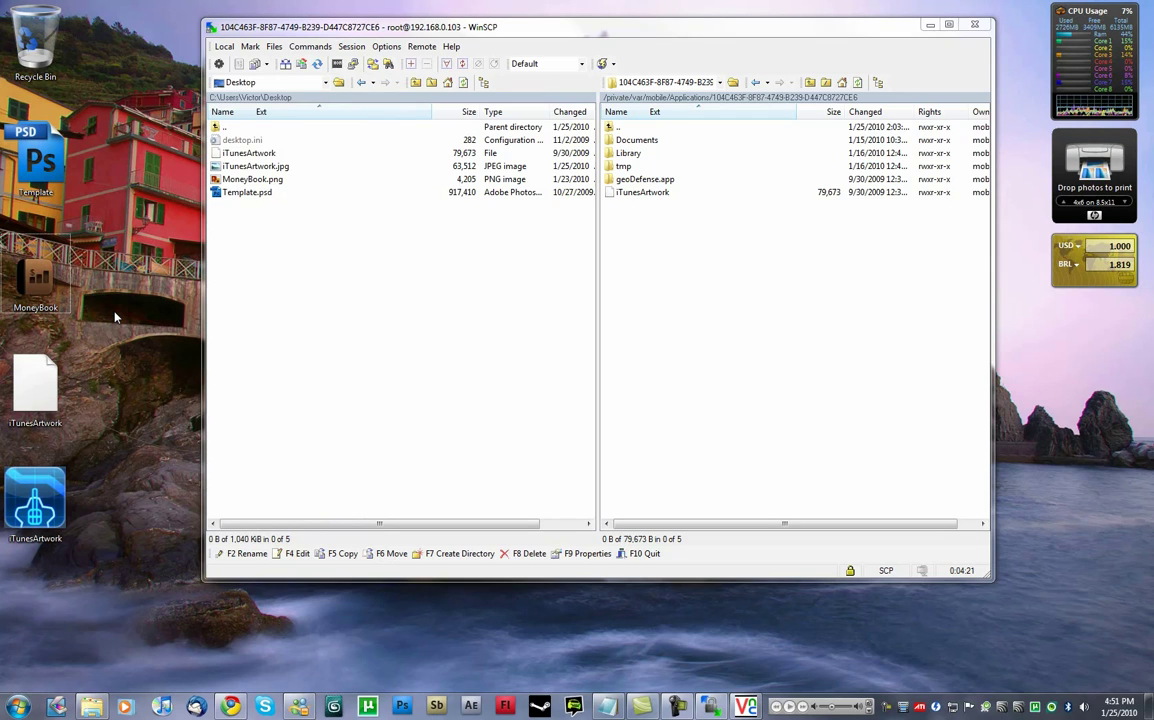
Step: Go up from the application's folder to /private/var in the remote file list
{"action": "double_click", "coordinate": [617, 127]}
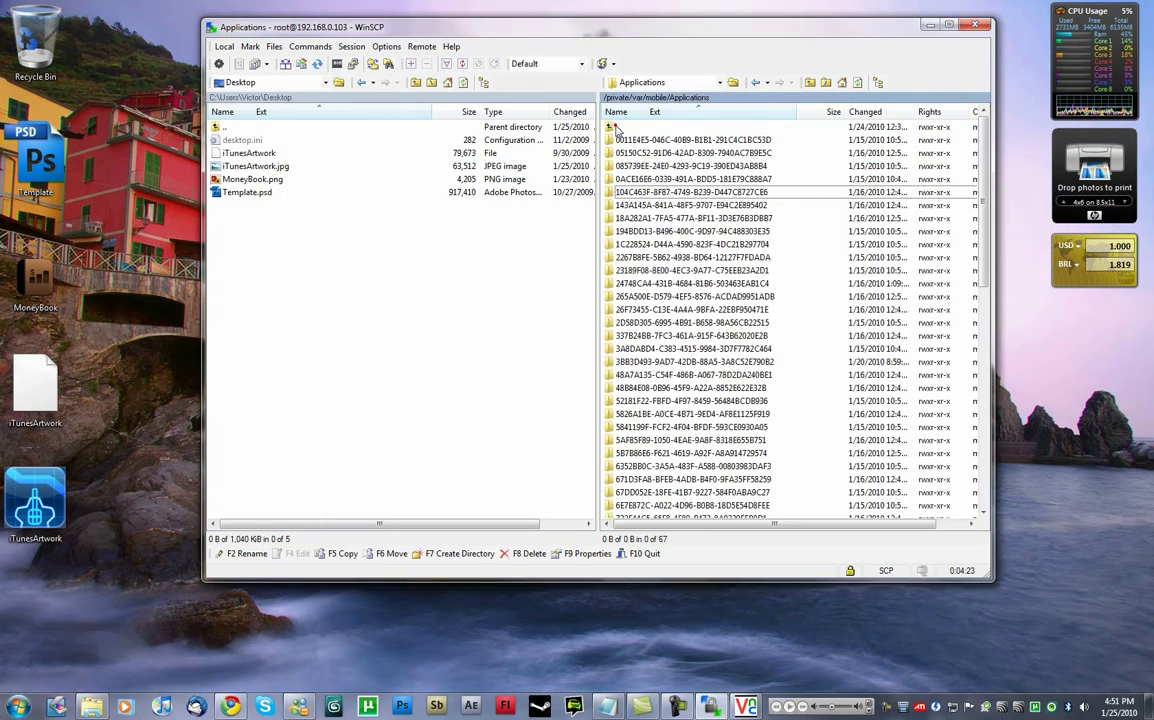
{"action": "double_click", "coordinate": [615, 127]}
{"action": "double_click", "coordinate": [617, 128]}
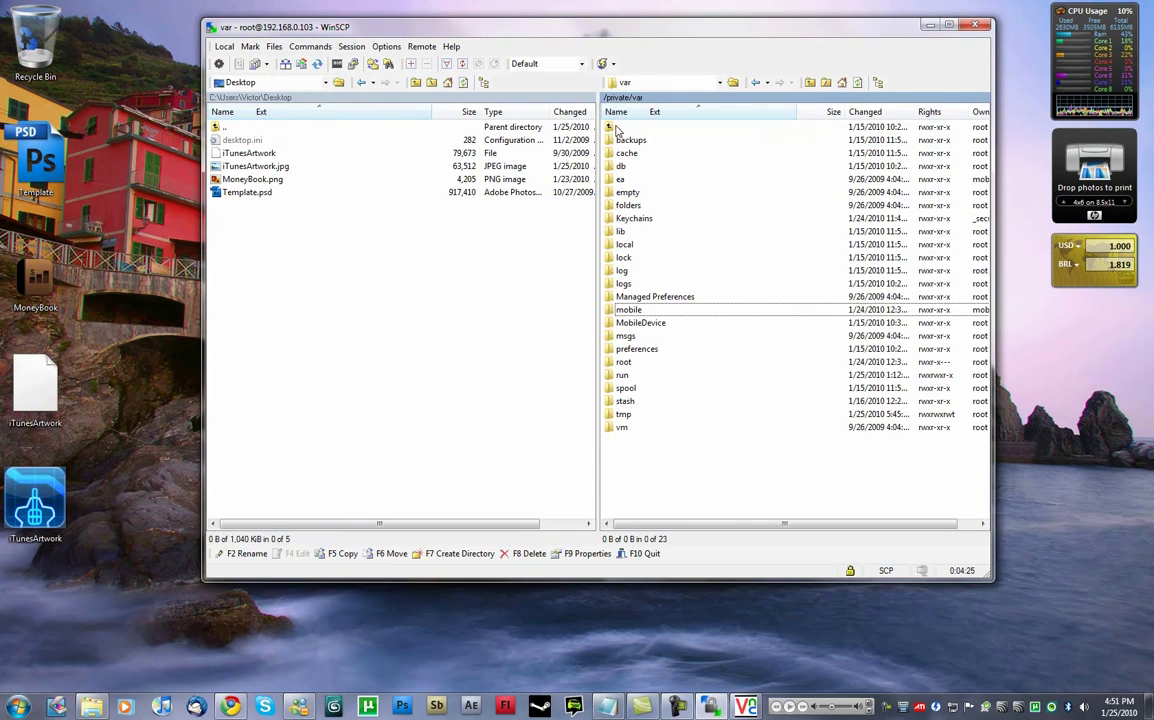
Step: Widen and reposition the WinSCP window with equally wide file panels so that all columns fit beside the desktop icons
{"action": "left_click_drag", "start_coordinate": [661, 18], "coordinate": [660, 7]}
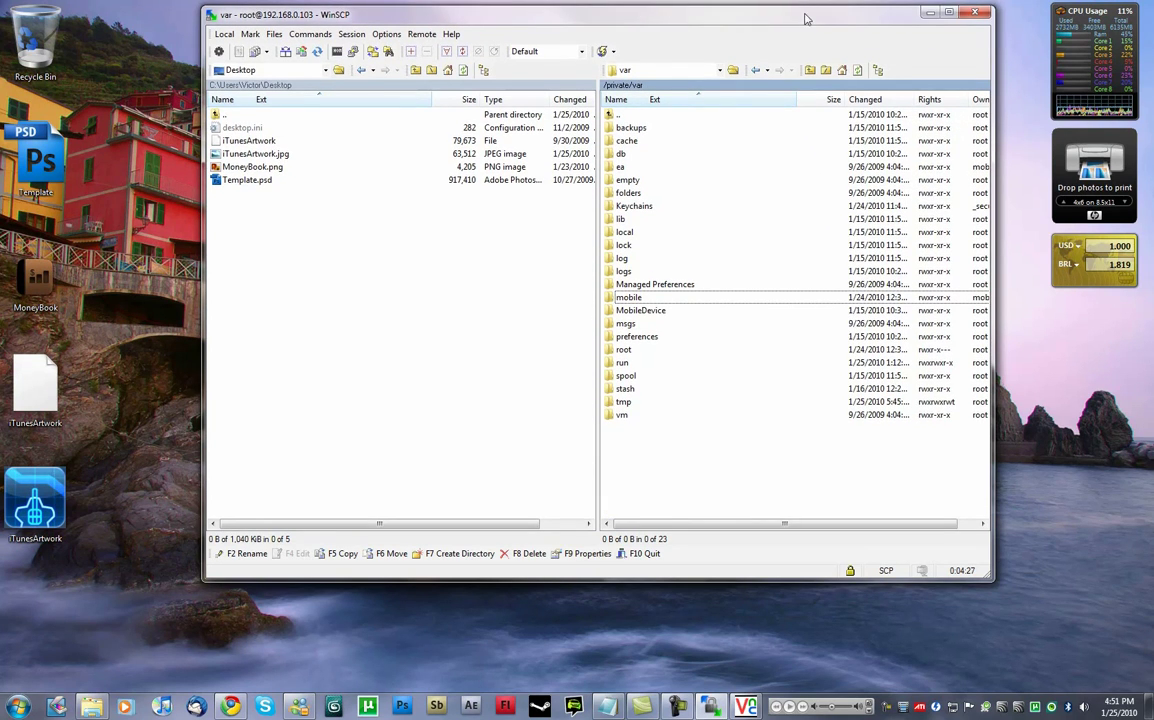
{"action": "left_click_drag", "start_coordinate": [803, 12], "coordinate": [774, 36]}
{"action": "left_click_drag", "start_coordinate": [963, 49], "coordinate": [923, 80]}
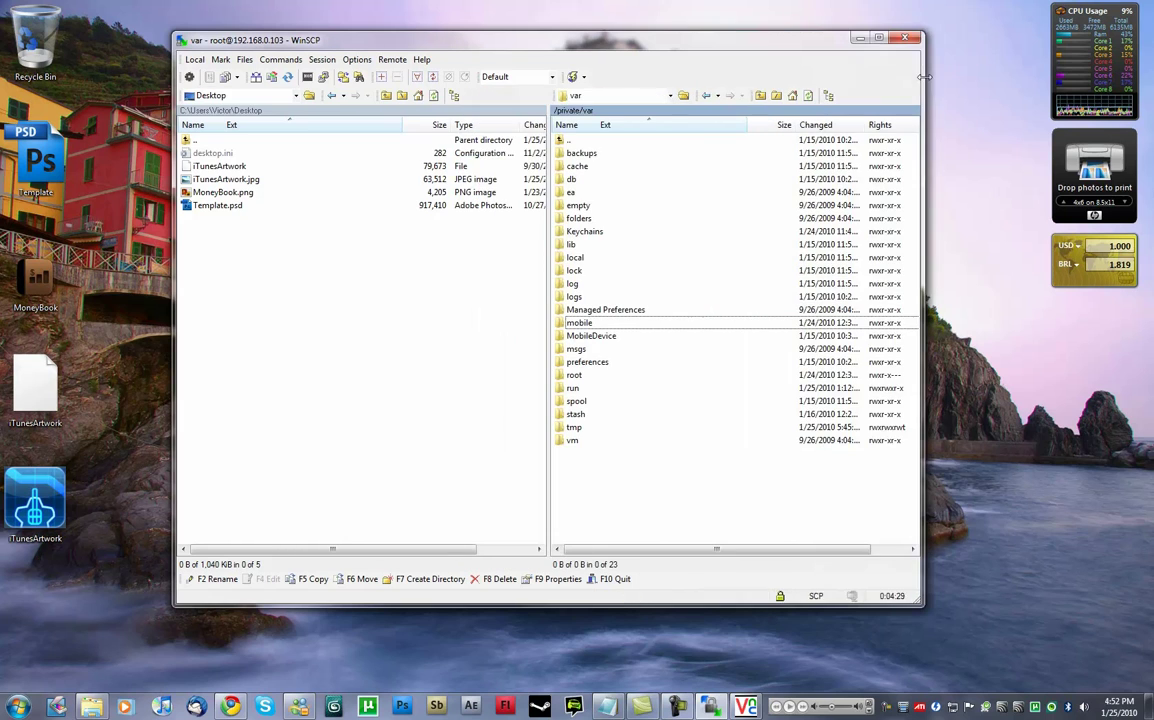
{"action": "left_click_drag", "start_coordinate": [548, 154], "coordinate": [489, 154]}
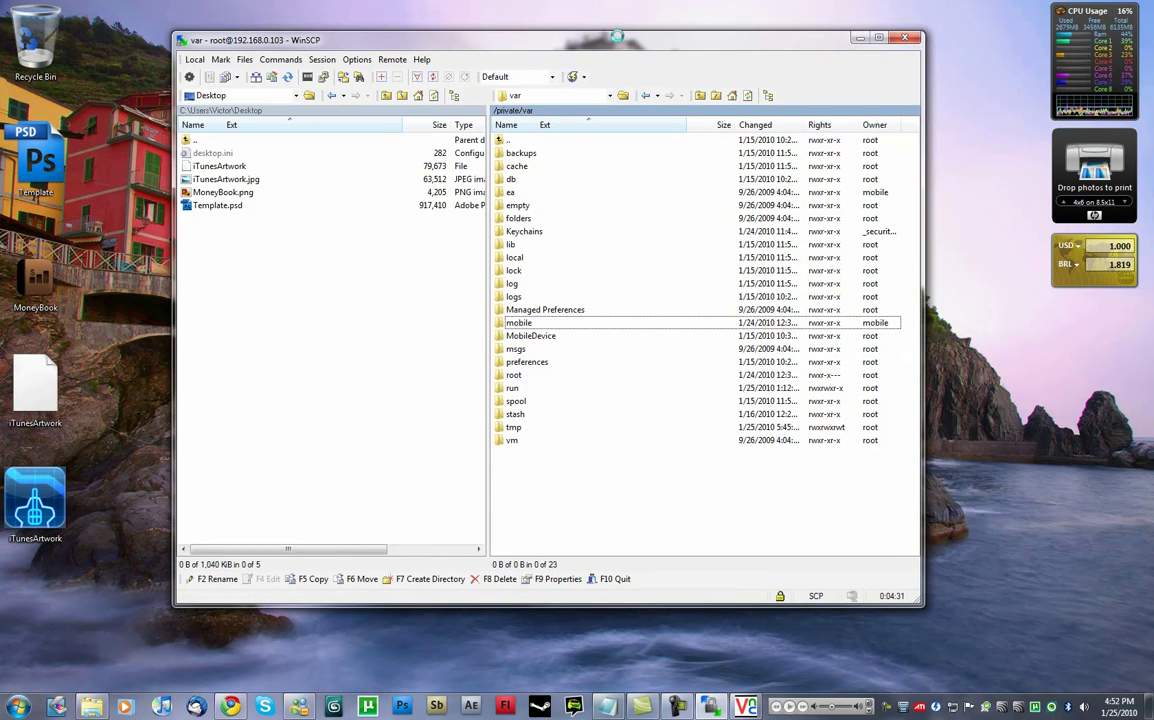
{"action": "left_click_drag", "start_coordinate": [488, 133], "coordinate": [548, 133]}
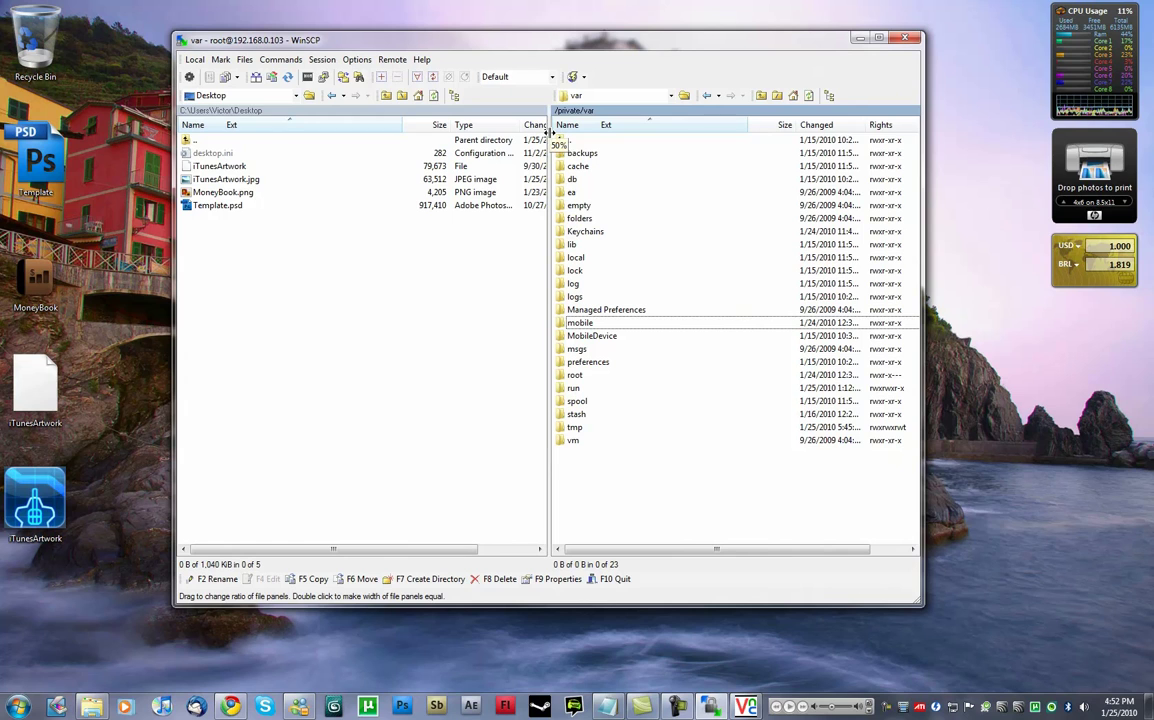
{"action": "left_click_drag", "start_coordinate": [703, 55], "coordinate": [676, 42]}
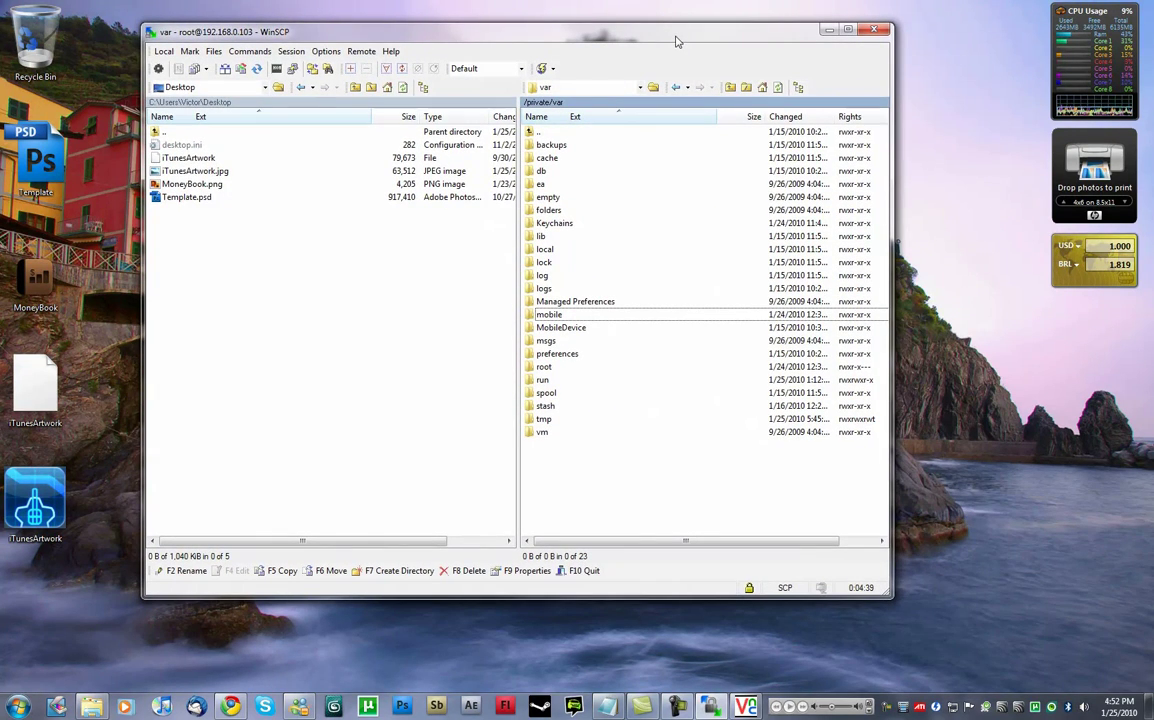
{"action": "left_click_drag", "start_coordinate": [889, 594], "coordinate": [982, 596]}
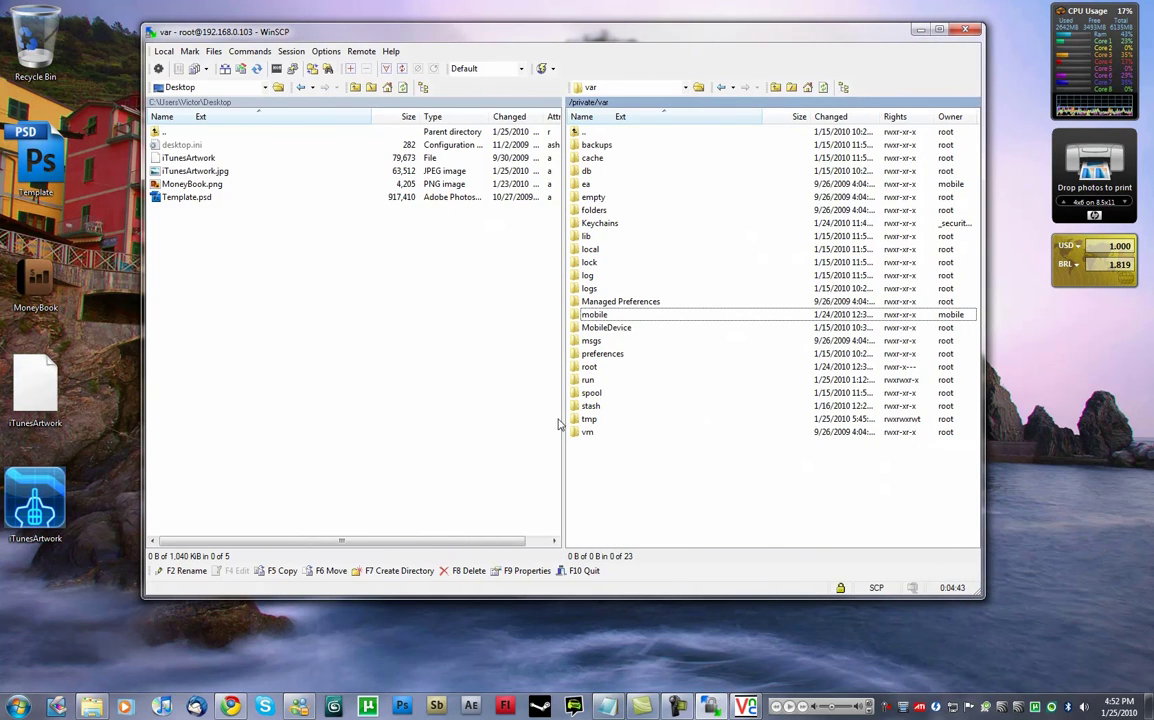
{"action": "mouse_move", "coordinate": [561, 419]}
{"action": "left_mouse_down"}
{"action": "mouse_move", "coordinate": [518, 420]}
{"action": "mouse_move", "coordinate": [588, 420]}
{"action": "mouse_move", "coordinate": [573, 420]}
{"action": "left_mouse_up"}
{"action": "left_click_drag", "start_coordinate": [980, 362], "coordinate": [1054, 366]}
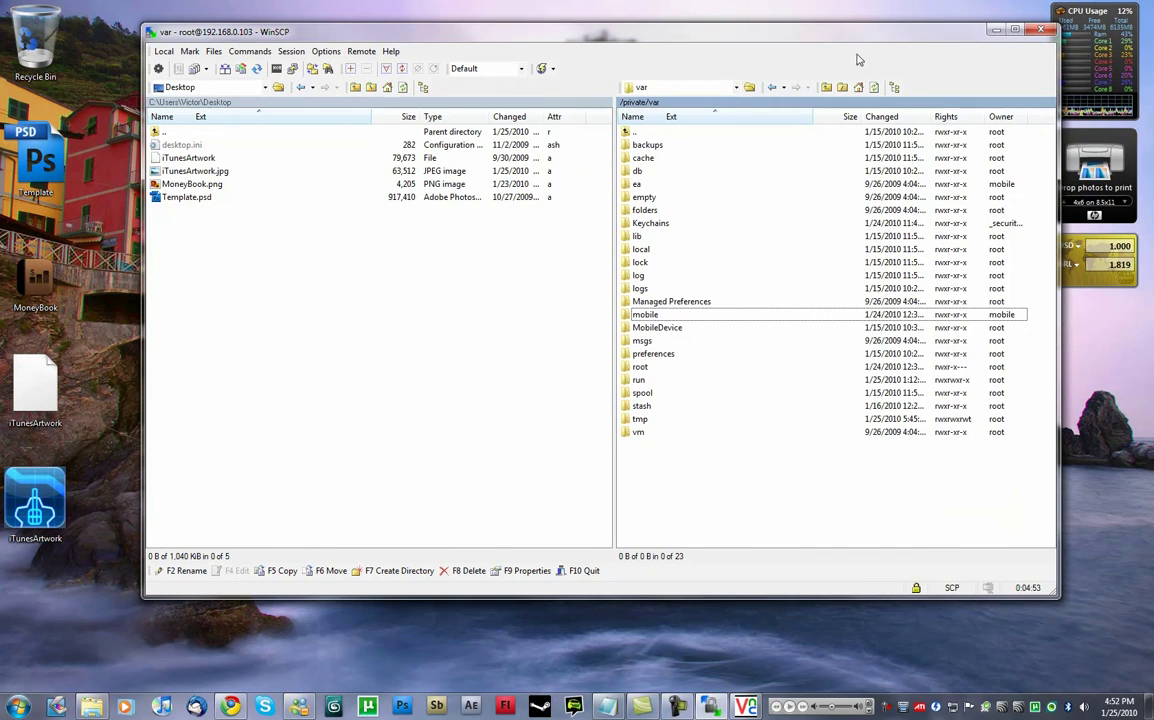
{"action": "left_click_drag", "start_coordinate": [801, 32], "coordinate": [740, 48]}
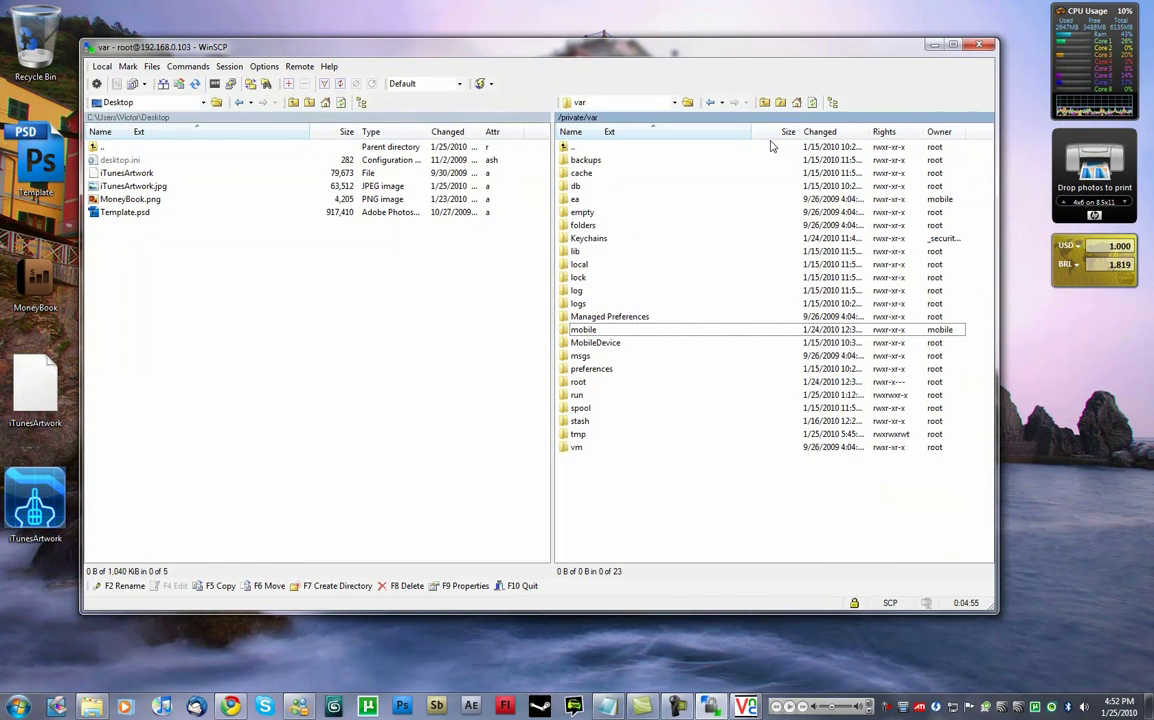